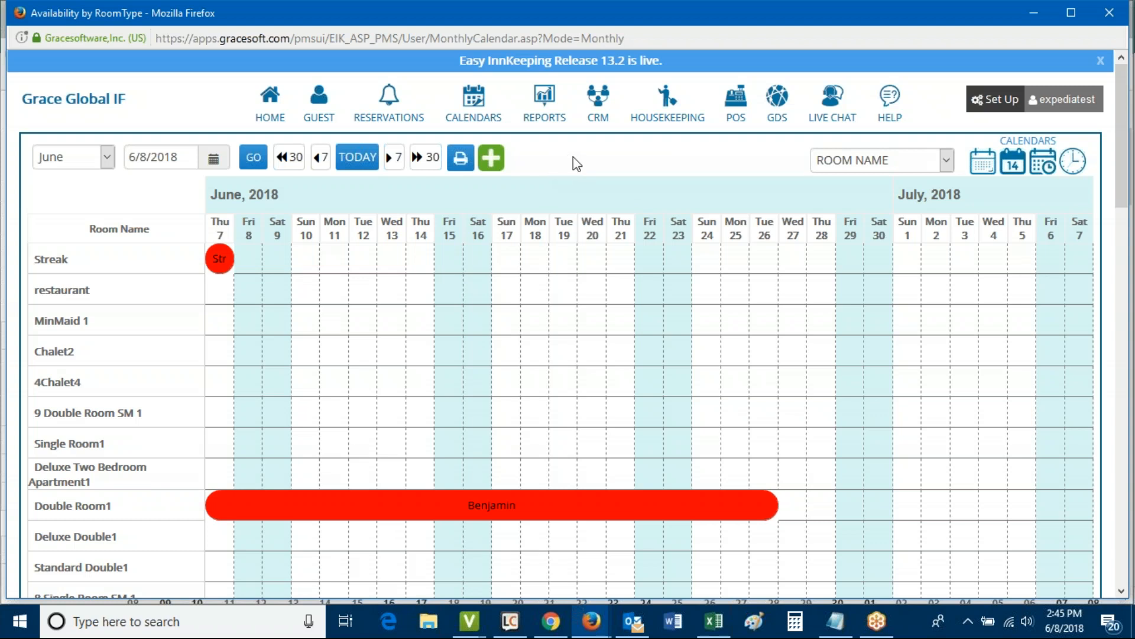
# Open the unit setup's rooms list from the property setup and sort it by room type
pyautogui.click(994, 104)
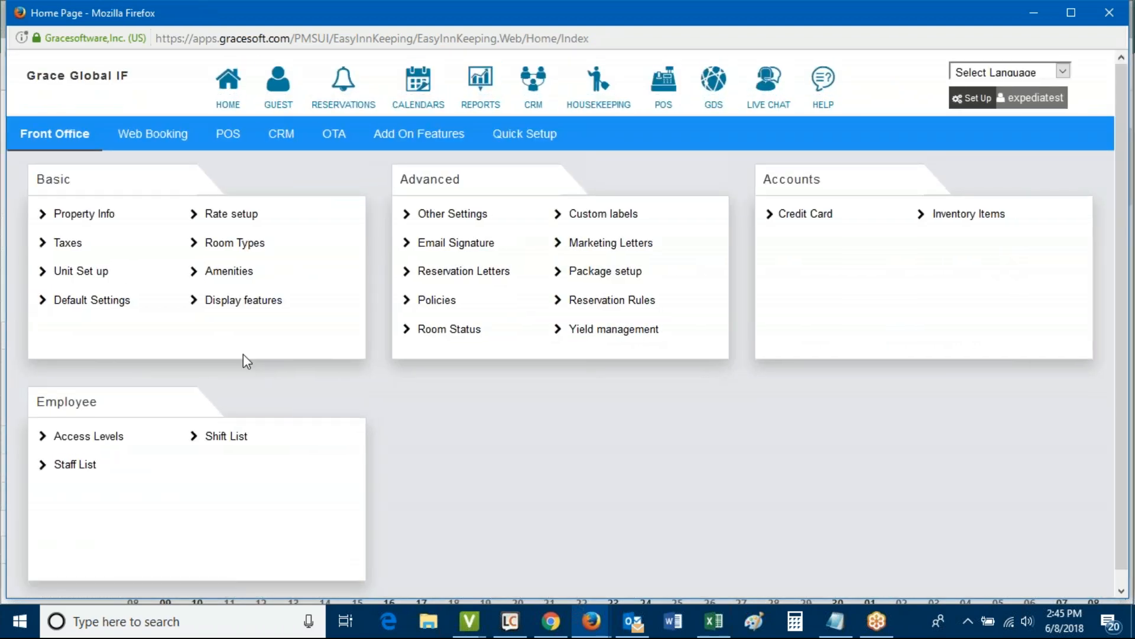
pyautogui.click(76, 274)
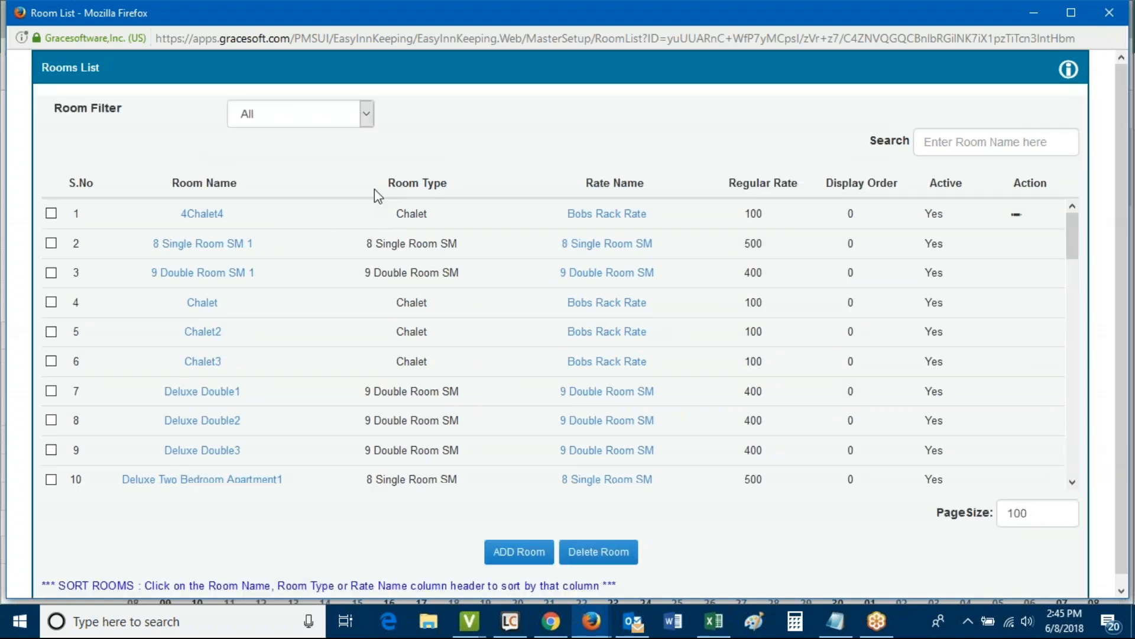
pyautogui.click(402, 182)
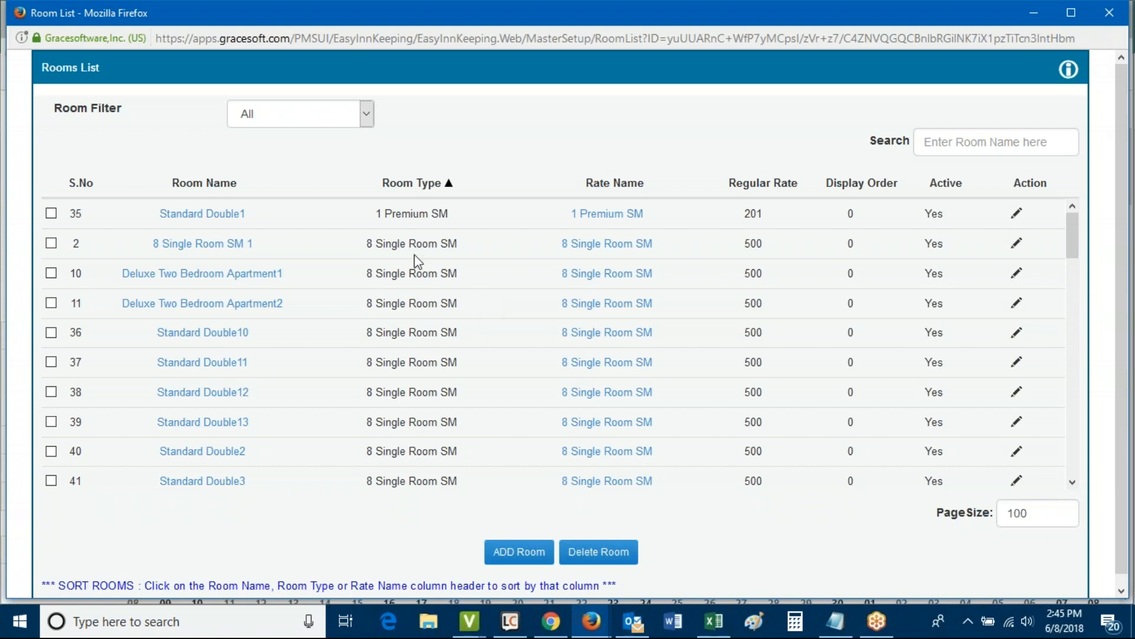
# Examine the room type and rate name assigned to each room, including Double Room1, and close the rooms list
pyautogui.scroll(-1, 498, 287)
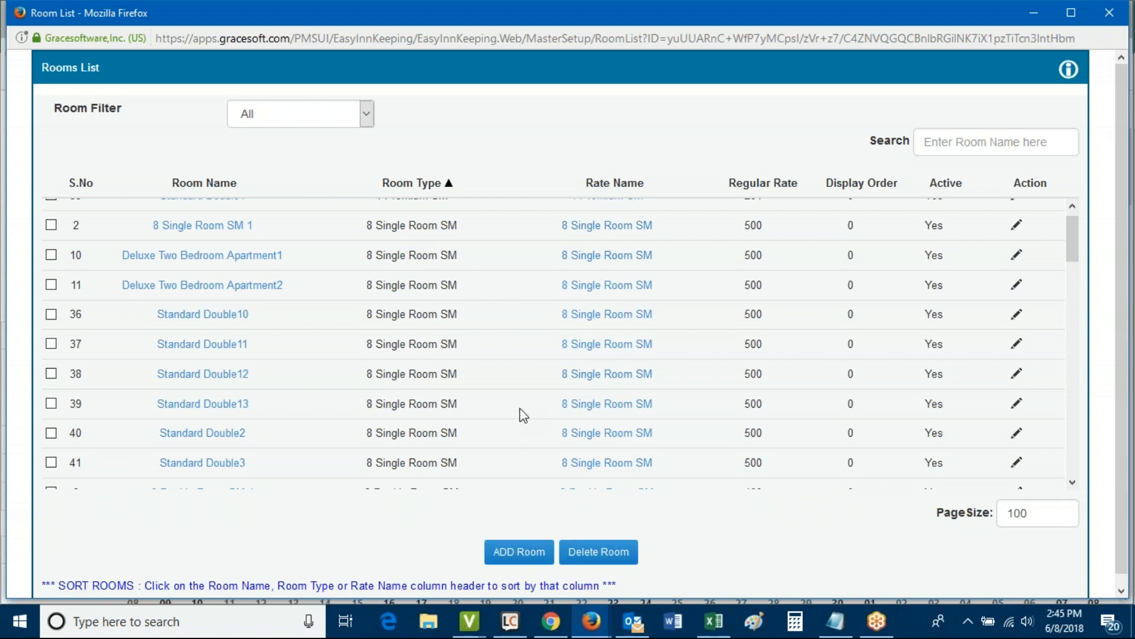
pyautogui.scroll(-2, 508, 400)
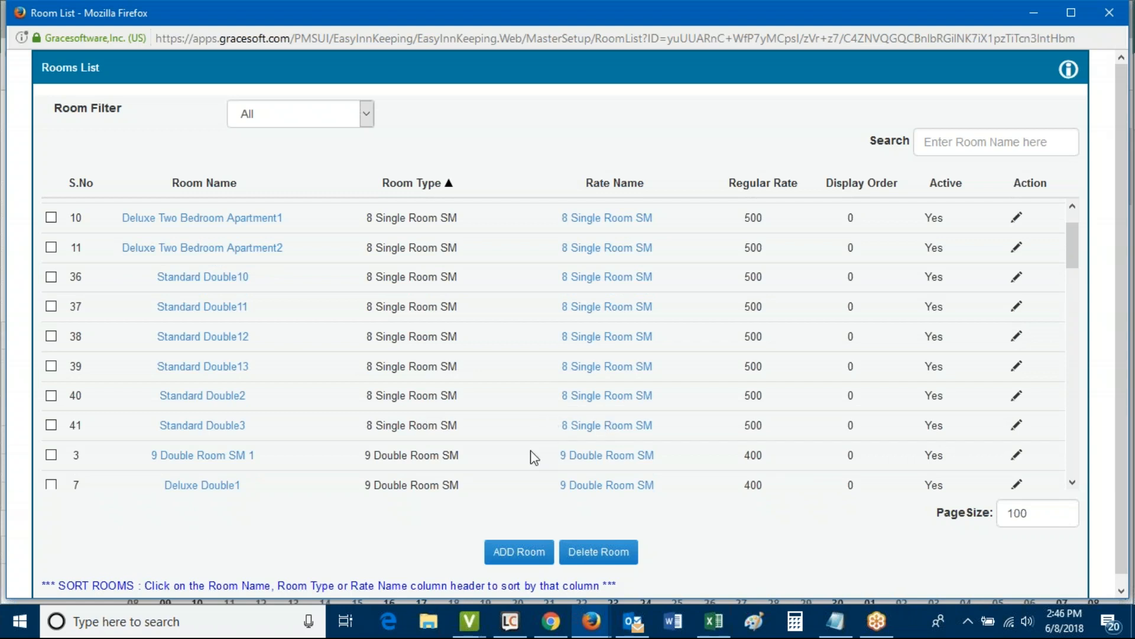
pyautogui.scroll(-3, 529, 452)
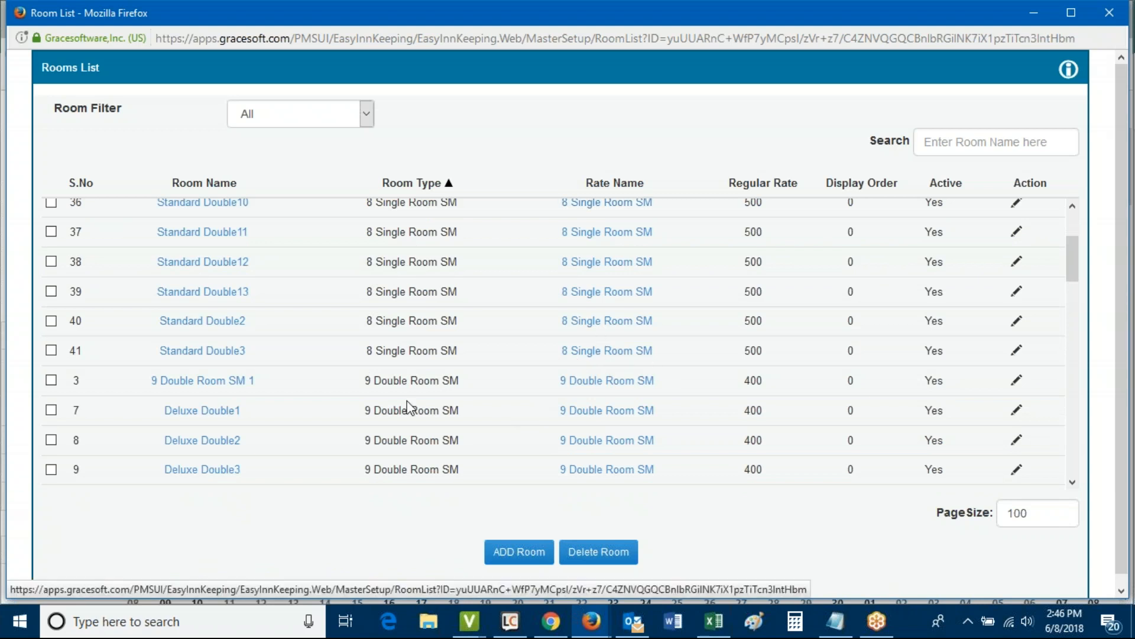
pyautogui.scroll(-6, 489, 404)
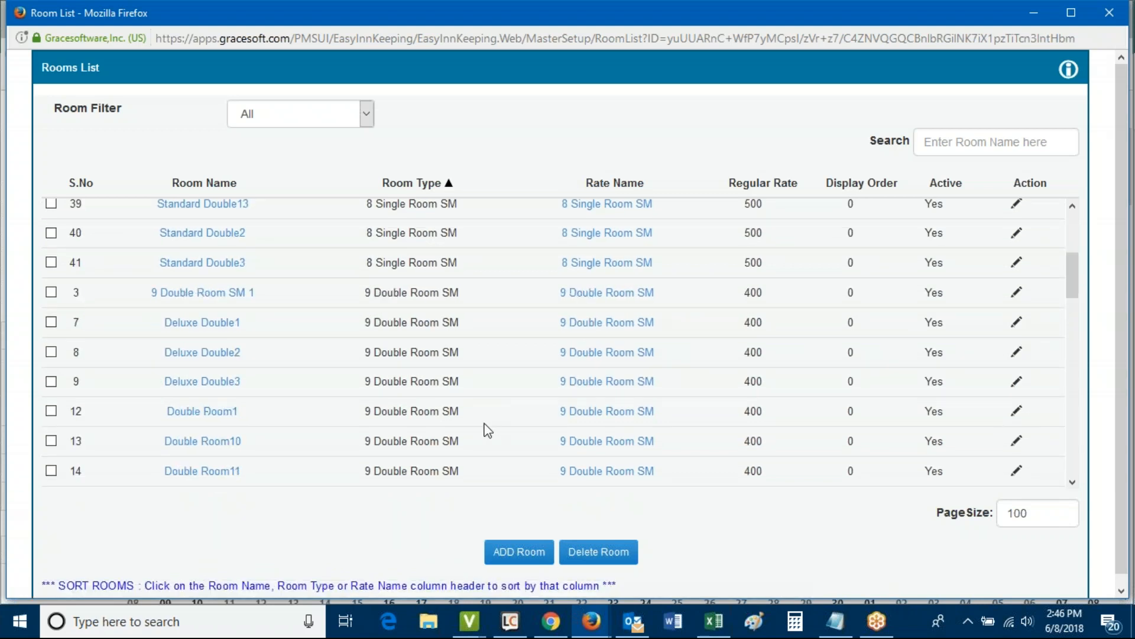
pyautogui.scroll(-1, 522, 435)
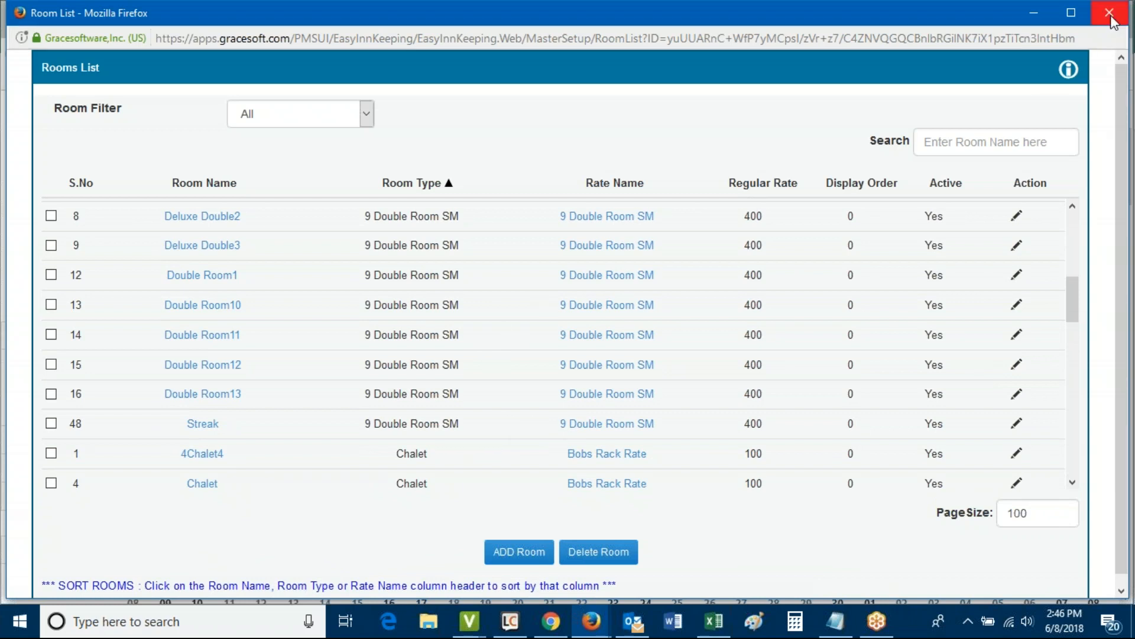
pyautogui.moveTo(363, 275); pyautogui.dragTo(459, 275)
pyautogui.moveTo(556, 275); pyautogui.dragTo(657, 275)
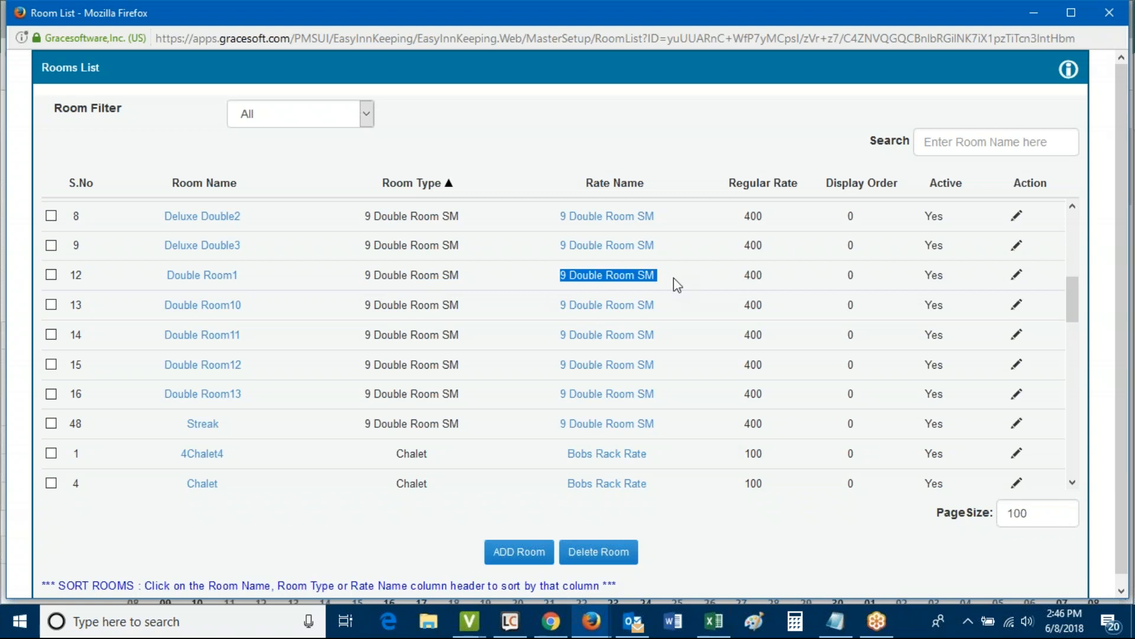
pyautogui.click(1114, 18)
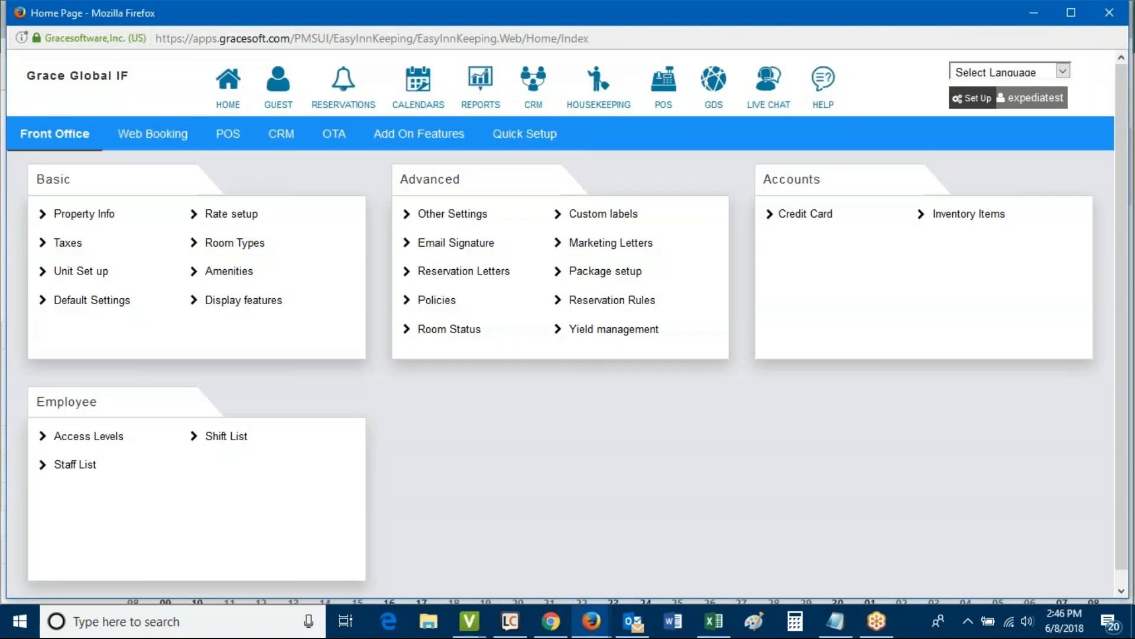
# Open the room types list, check the rate names assigned to 9 Double Room SM and 8 Single Room SM, and close it
pyautogui.click(224, 243)
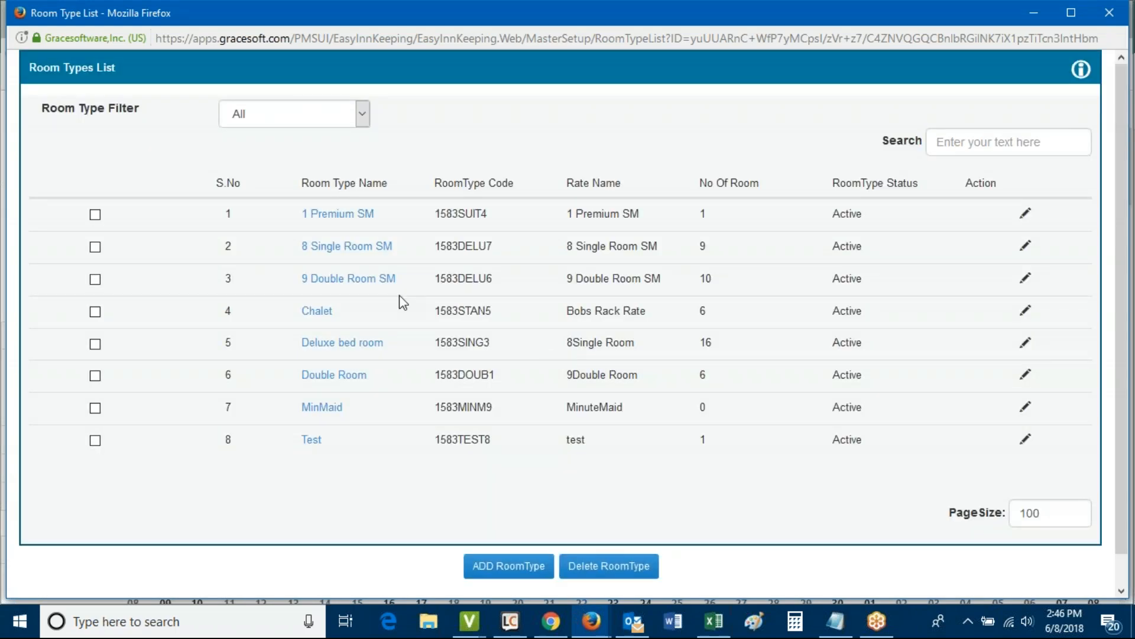
pyautogui.moveTo(295, 285); pyautogui.dragTo(396, 283)
pyautogui.moveTo(566, 279); pyautogui.dragTo(684, 289)
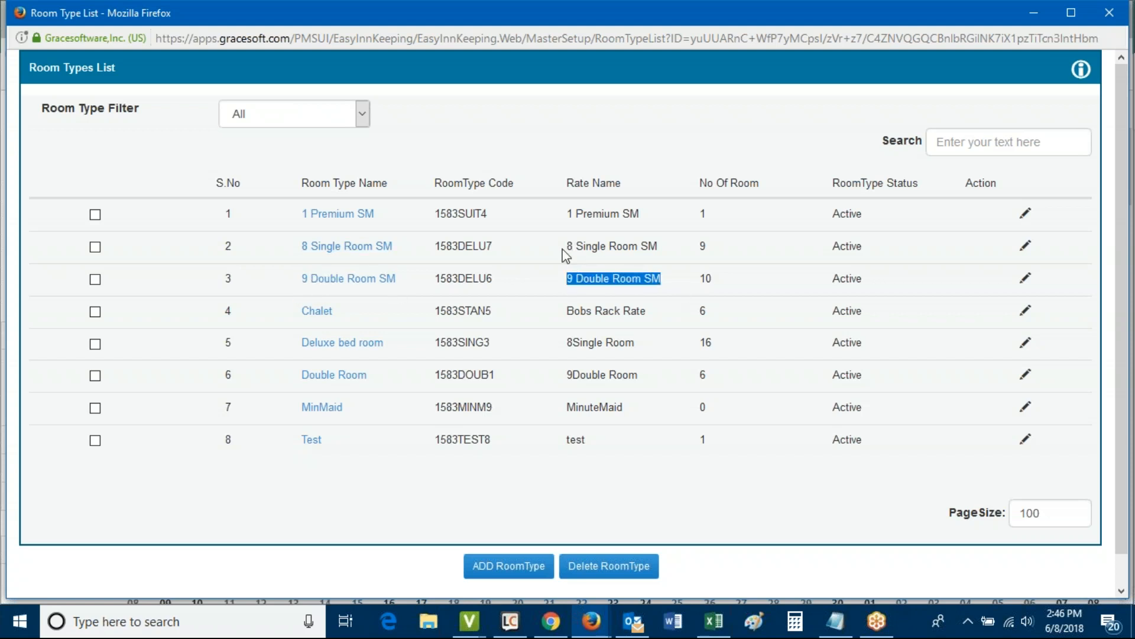
pyautogui.moveTo(565, 249); pyautogui.dragTo(667, 261)
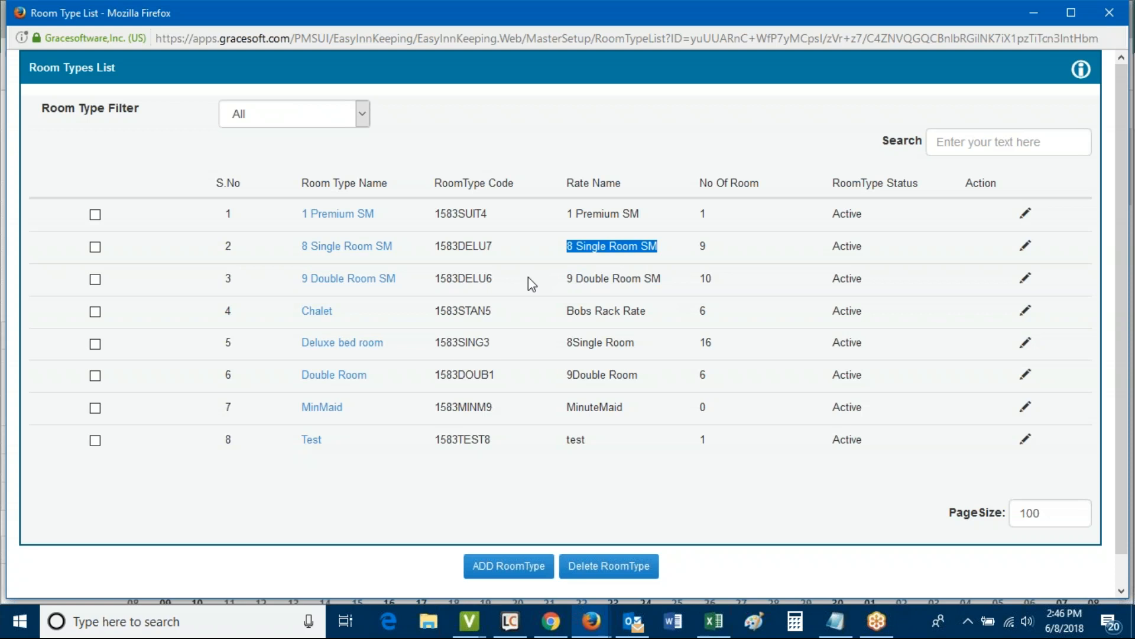
pyautogui.click(1111, 15)
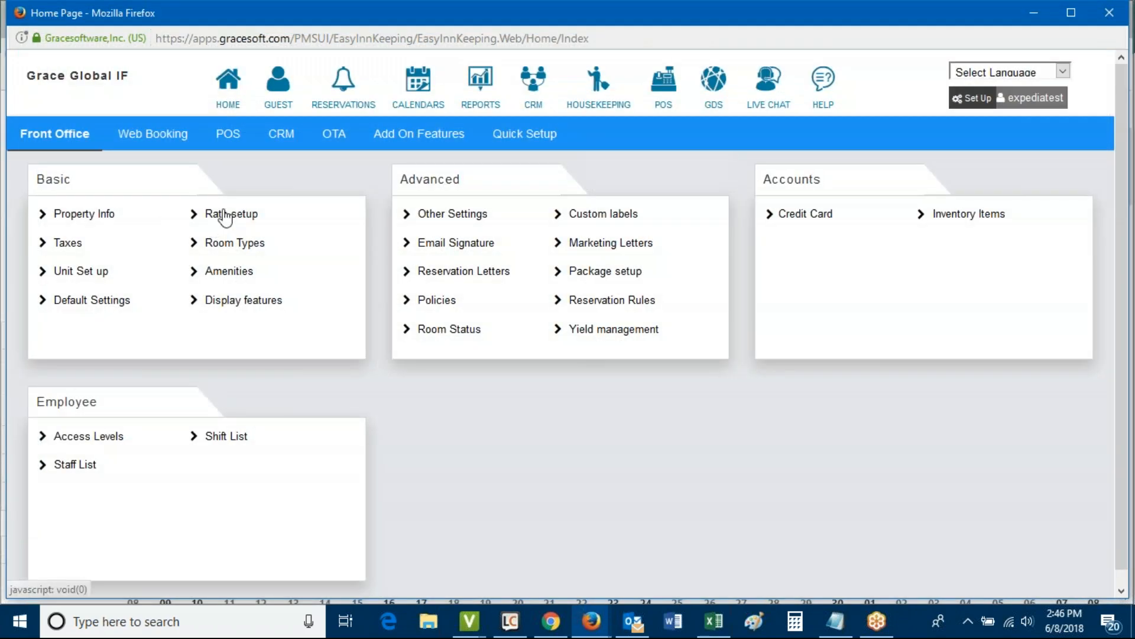
# Open the 8Single Room rate from the rate setup and locate its Channel Manager Markup setting
pyautogui.click(226, 217)
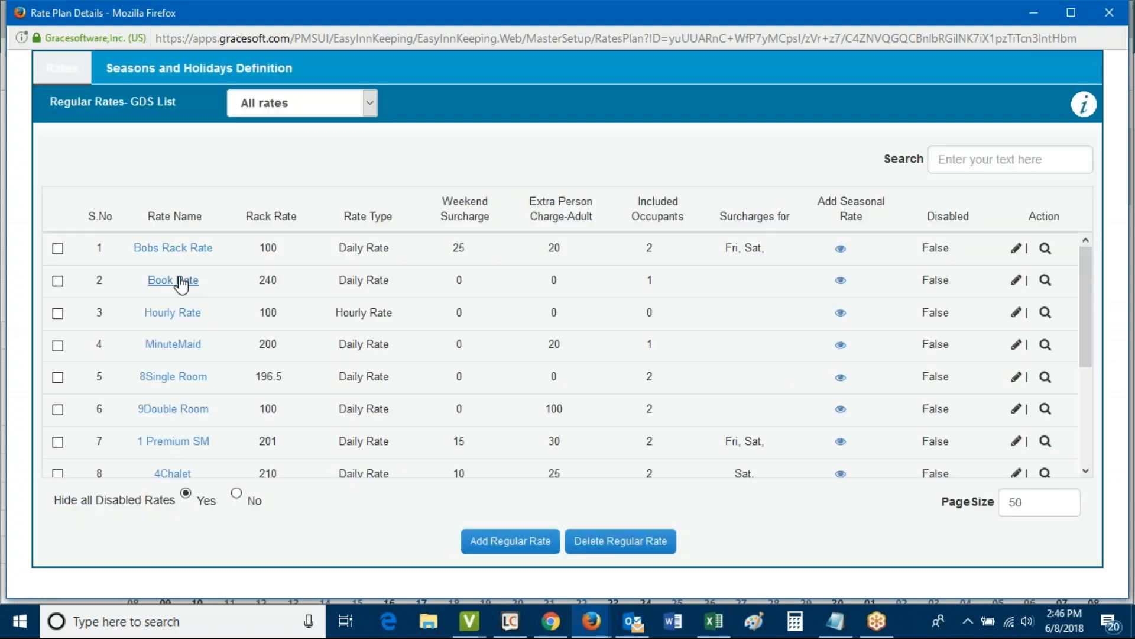
pyautogui.click(174, 376)
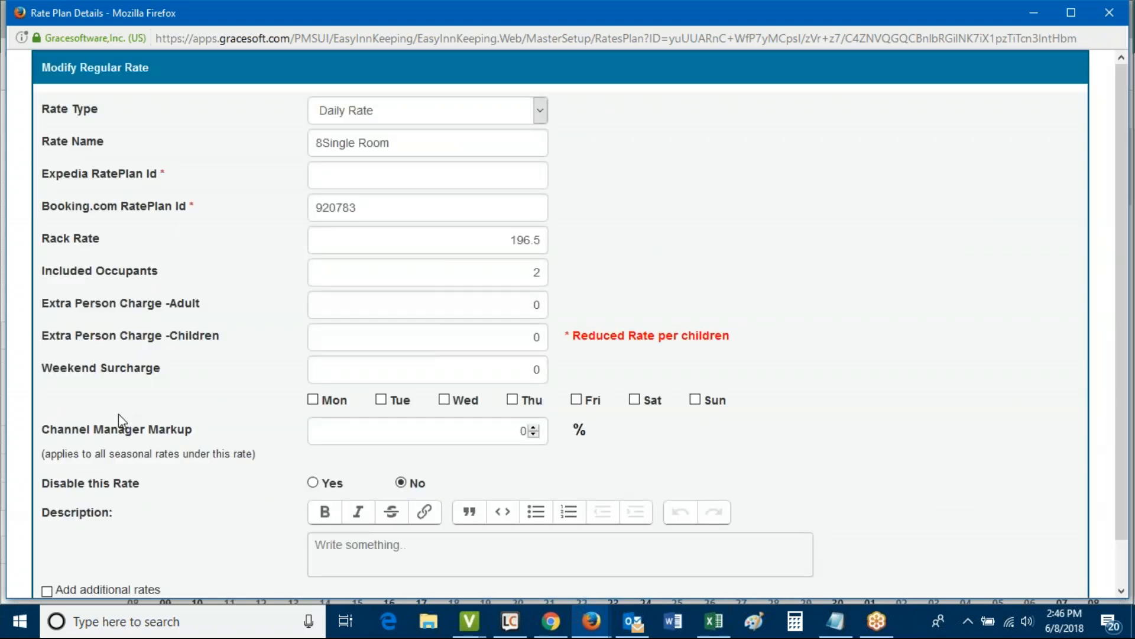
pyautogui.moveTo(43, 430); pyautogui.dragTo(187, 435)
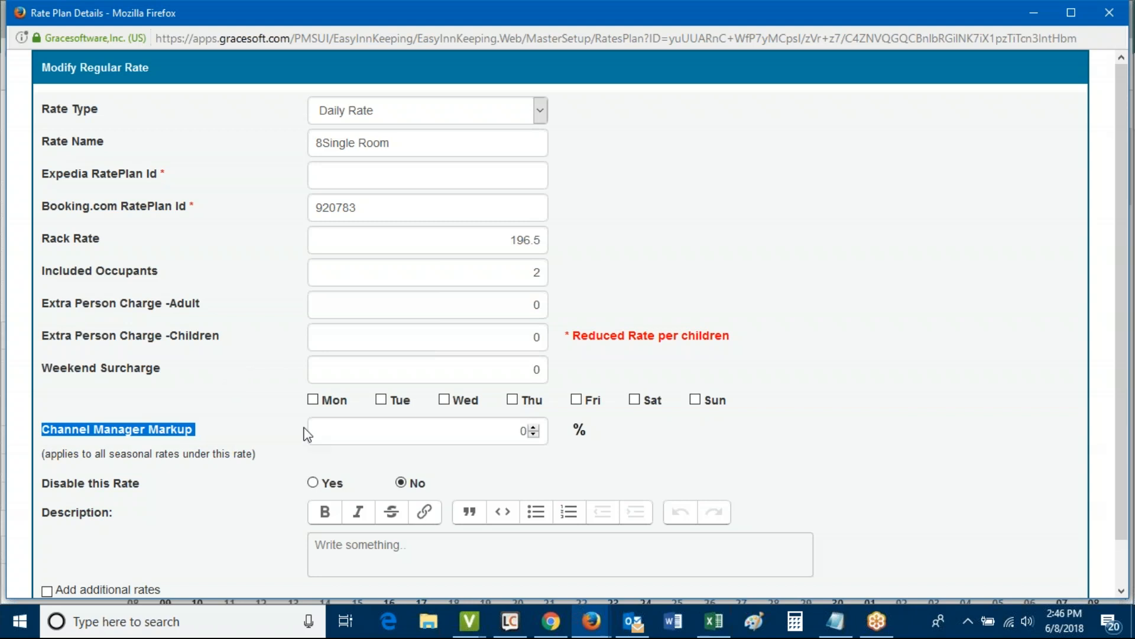
# Set the Channel Manager Markup of the 8Single Room rate to 15%
pyautogui.click(534, 426)
pyautogui.click(535, 426)
pyautogui.click(534, 426)
pyautogui.click(534, 425)
pyautogui.click(534, 426)
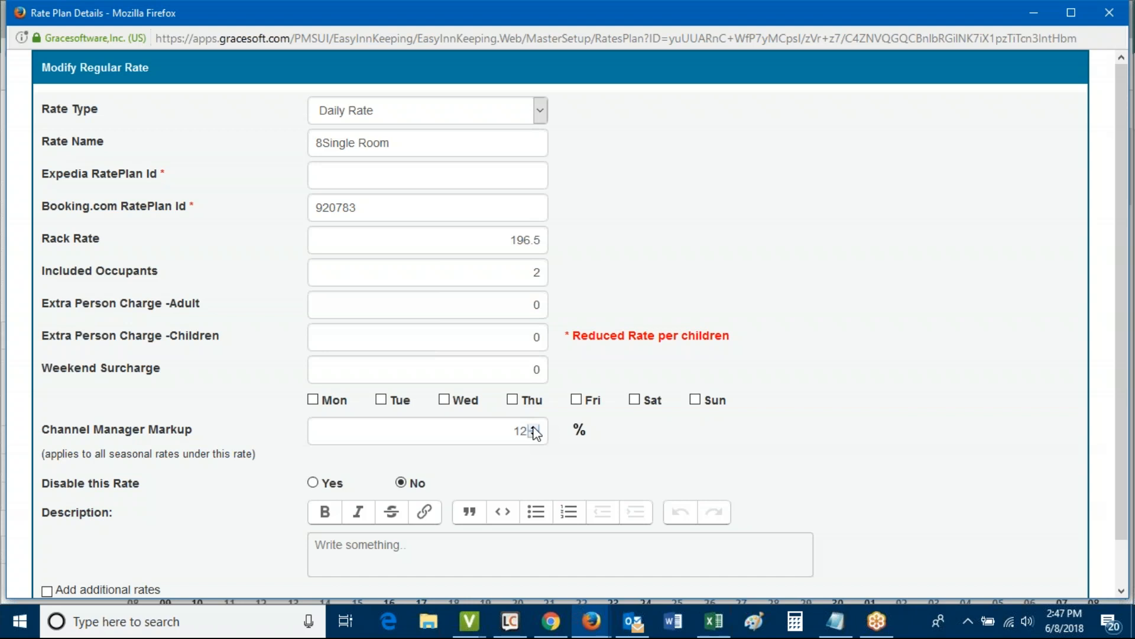
pyautogui.click(533, 427)
pyautogui.click(536, 427)
pyautogui.doubleClick(506, 434)
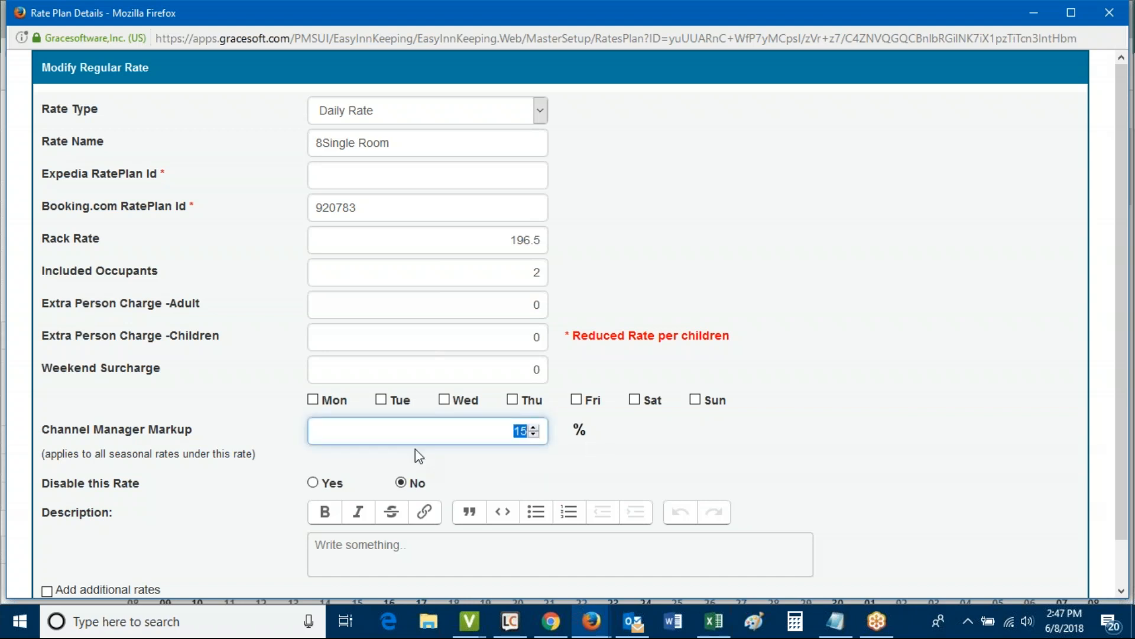
# Review the 8Single Room rate's settings, return to the rates list without saving, and close the rate setup
pyautogui.scroll(-2, 289, 445)
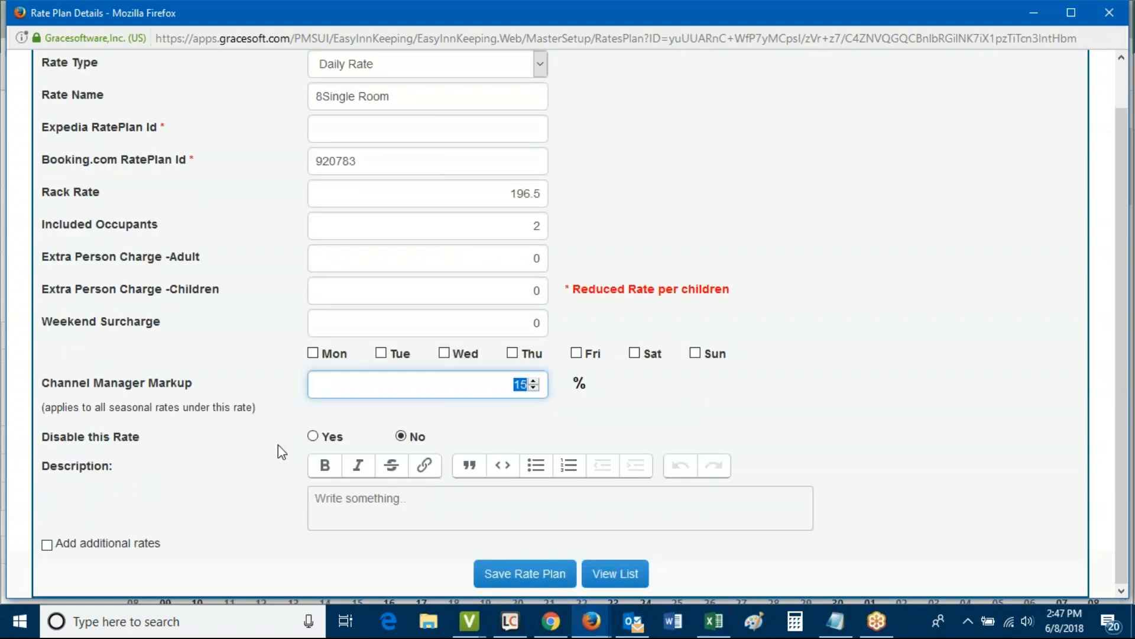
pyautogui.tripleClick(77, 389)
pyautogui.click(472, 384)
pyautogui.scroll(2, 666, 425)
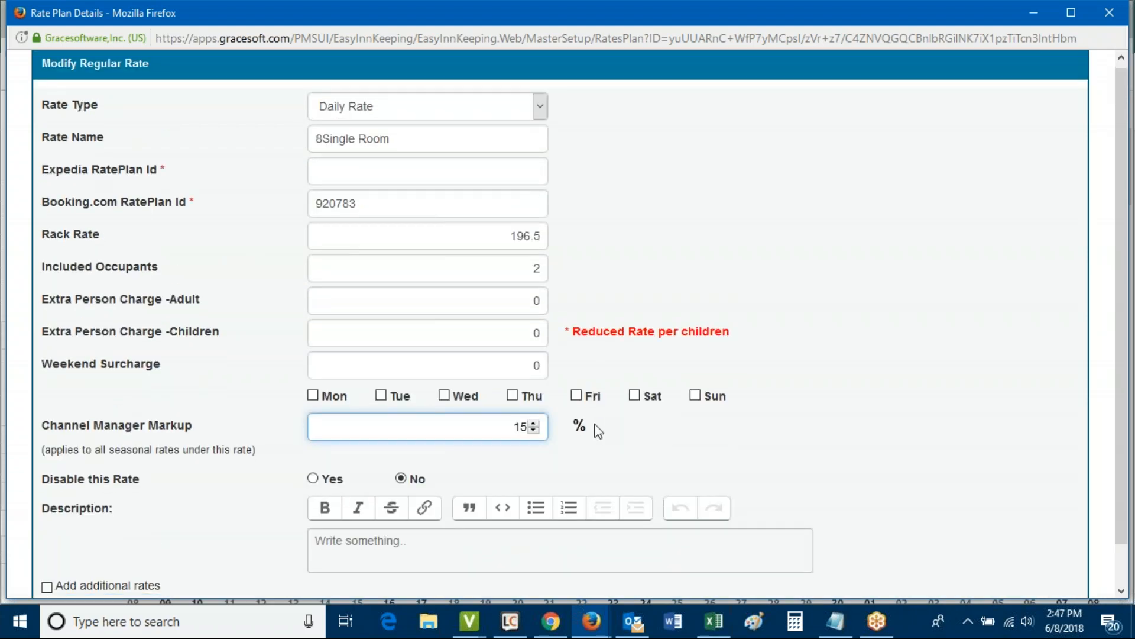
pyautogui.scroll(-2, 596, 431)
pyautogui.click(615, 574)
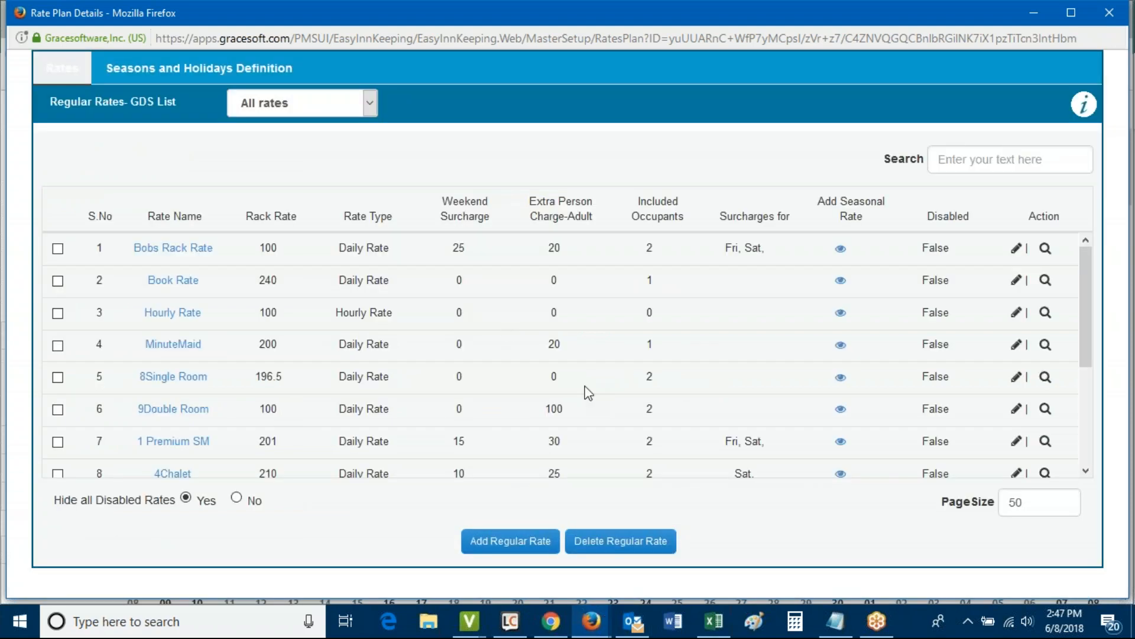
pyautogui.click(1118, 17)
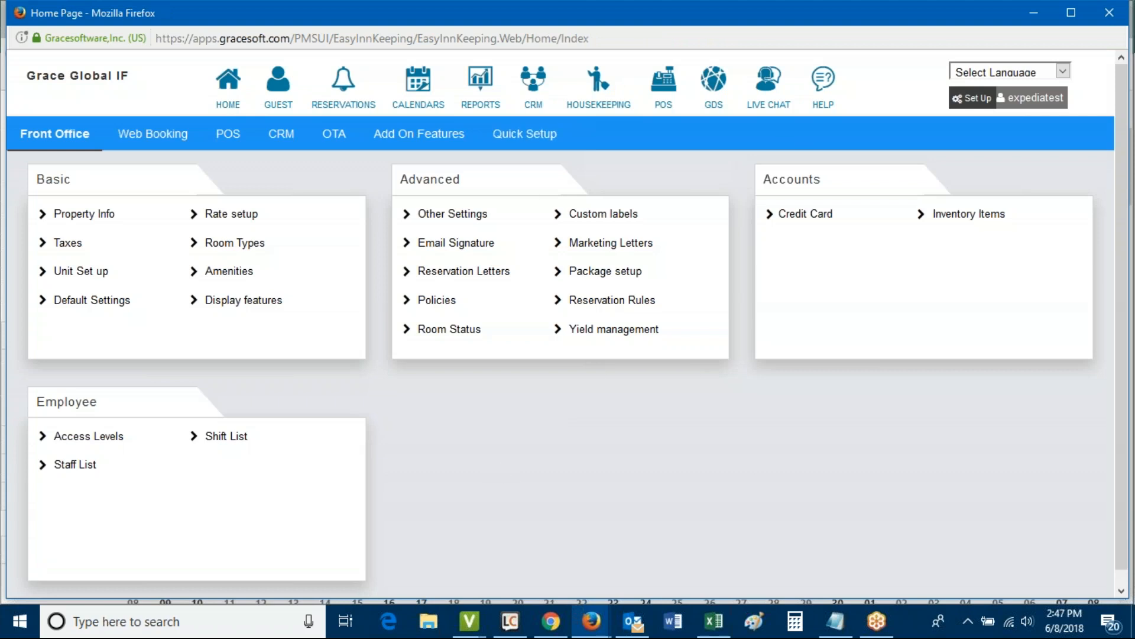
# Show the calendar as the OTA Calendar and check the weekend minimum nights for 9 Double Room SM
pyautogui.click(418, 83)
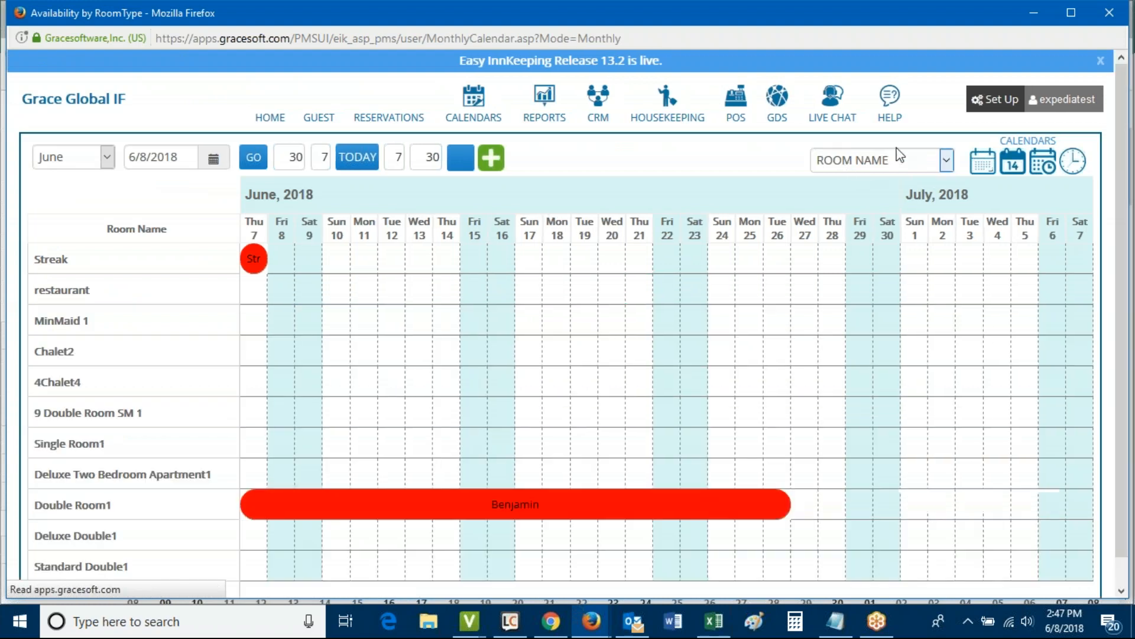
pyautogui.click(899, 159)
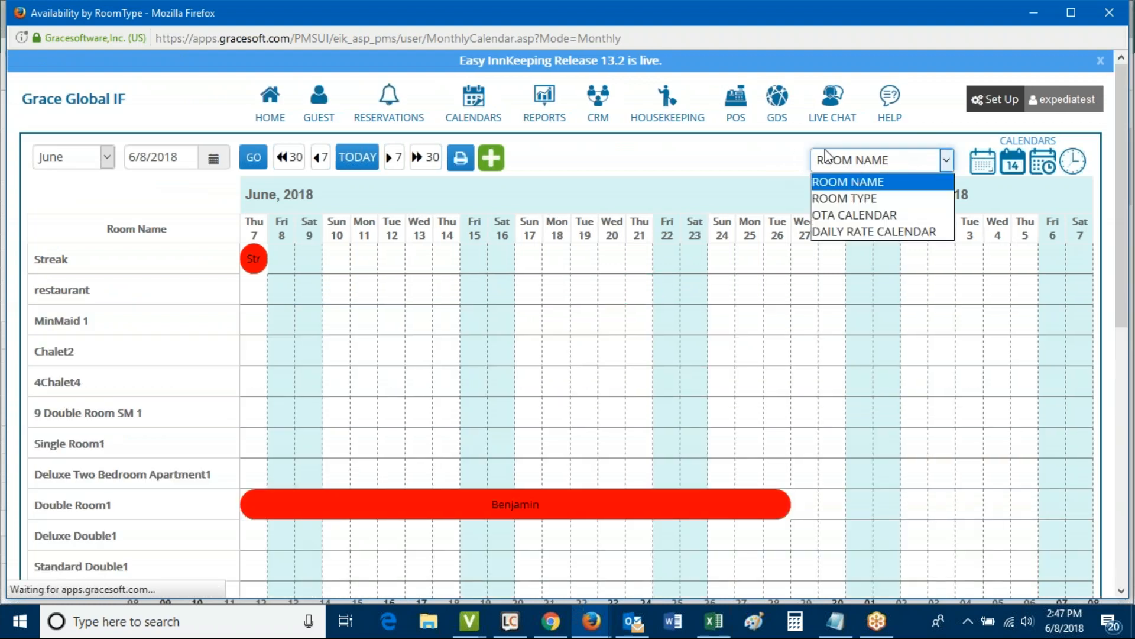
pyautogui.click(853, 217)
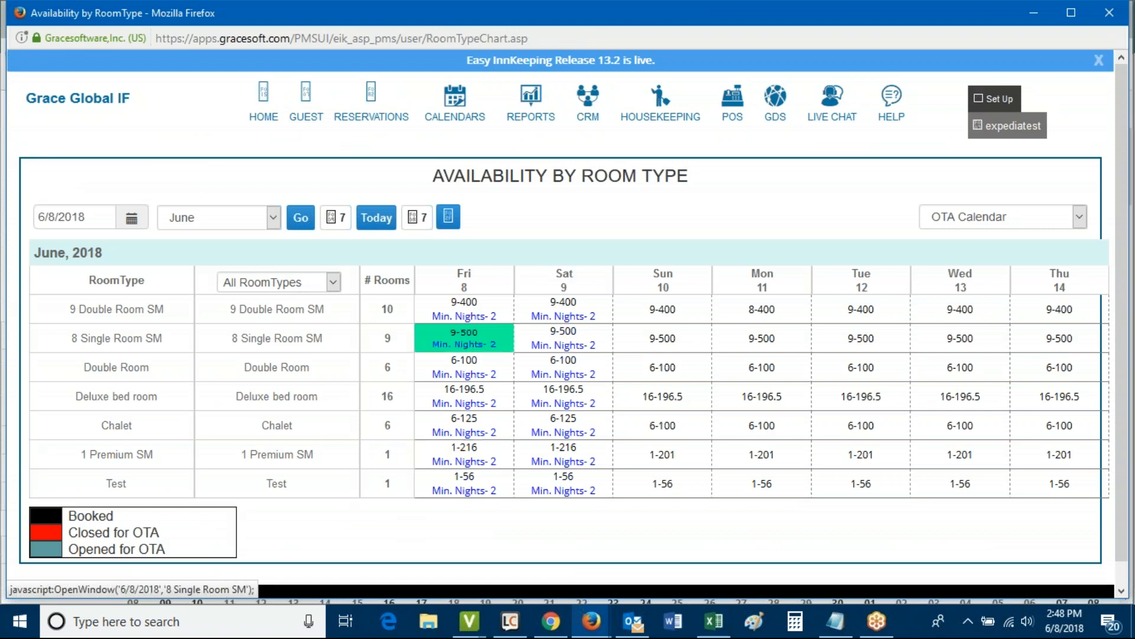
pyautogui.moveTo(421, 323); pyautogui.dragTo(512, 319)
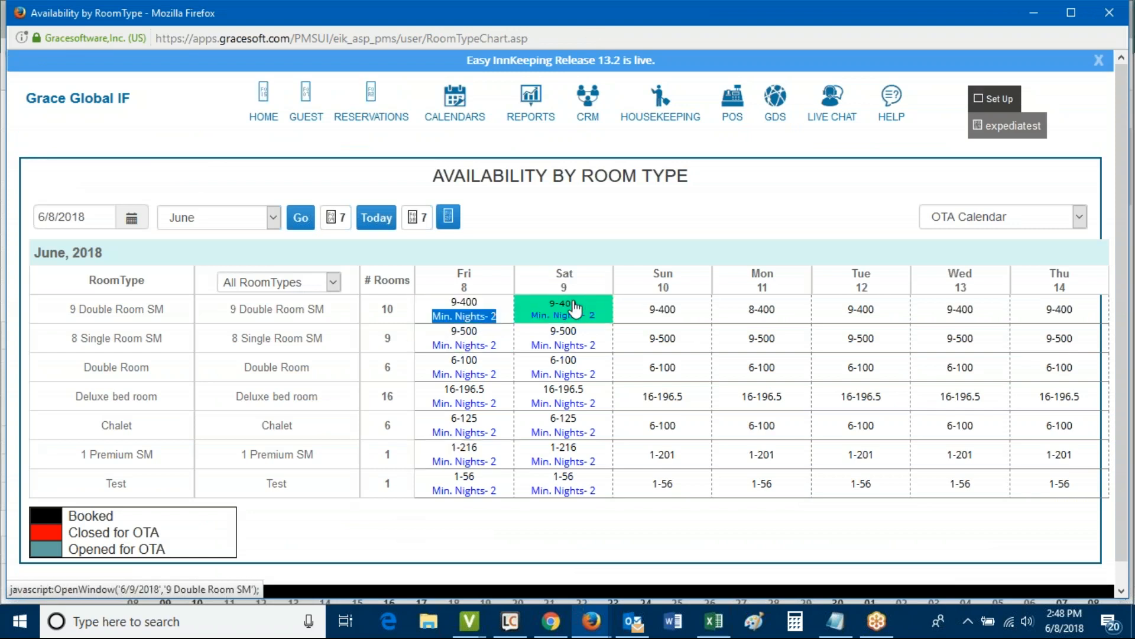
pyautogui.click(509, 285)
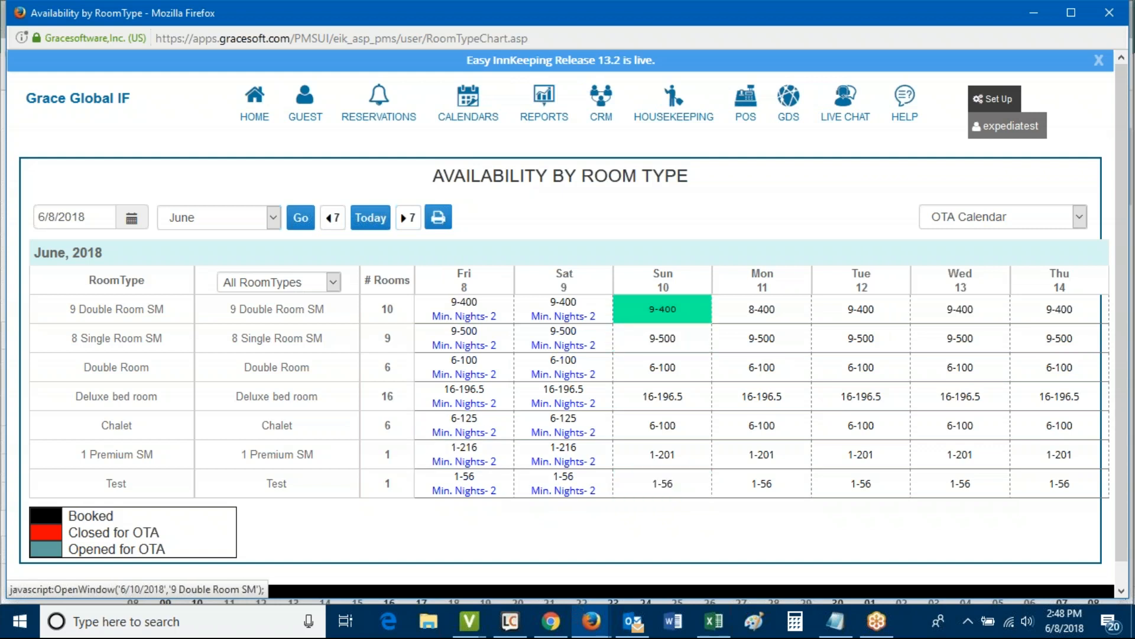
# View the OTA calendar filtered by Expedia RoomTypes and by Booking.com RoomTypes, and switch back to All RoomTypes
pyautogui.click(333, 282)
pyautogui.click(325, 314)
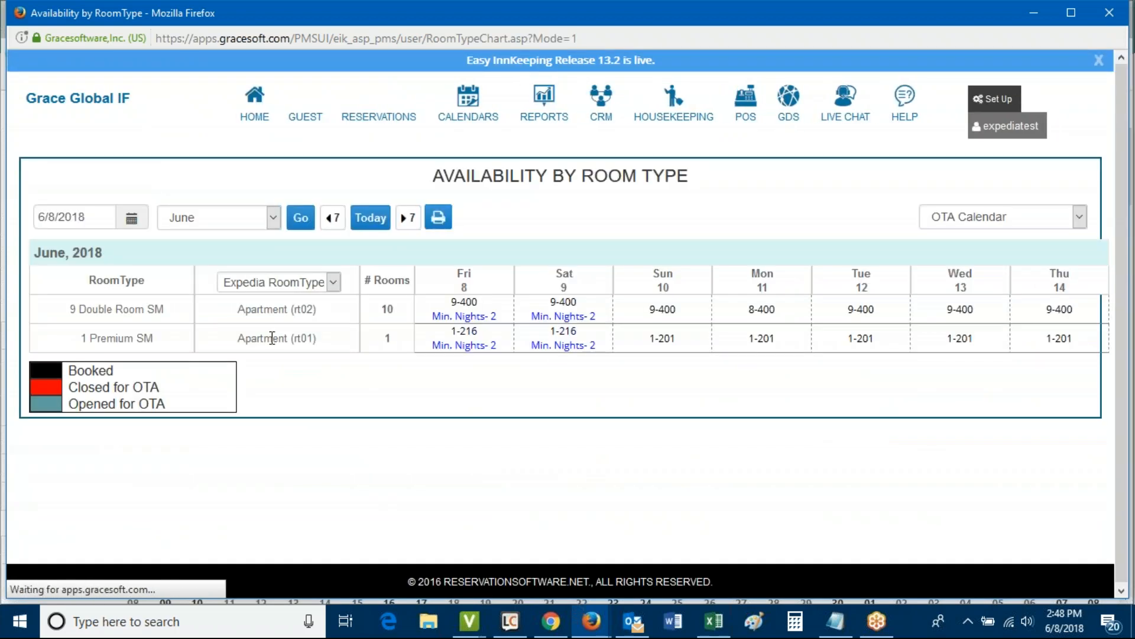
pyautogui.click(332, 284)
pyautogui.click(313, 329)
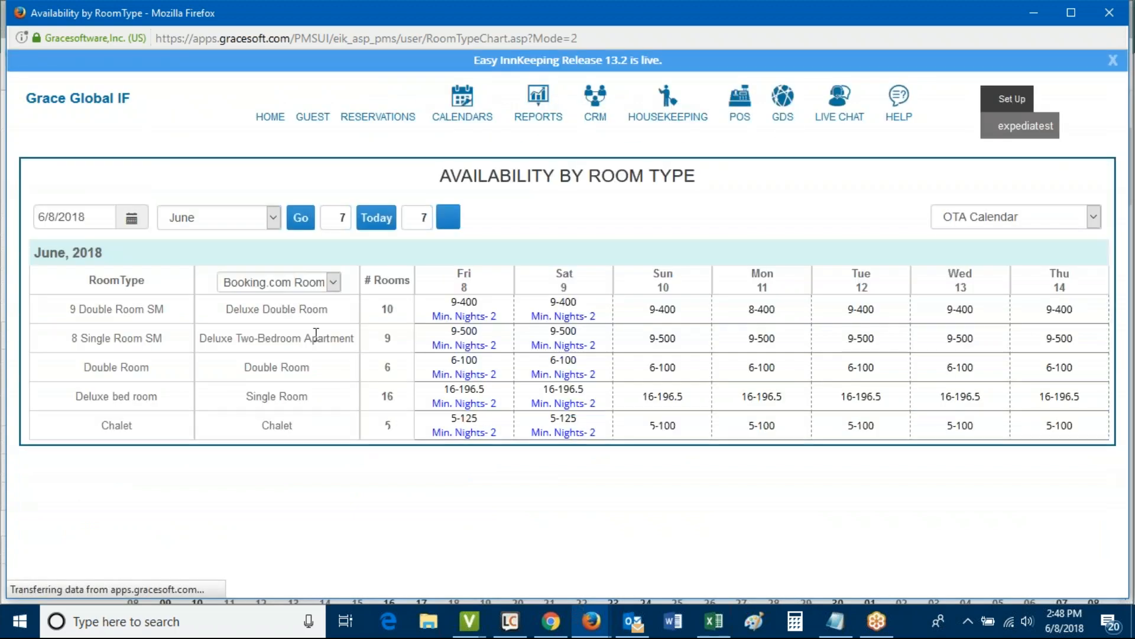
pyautogui.click(331, 282)
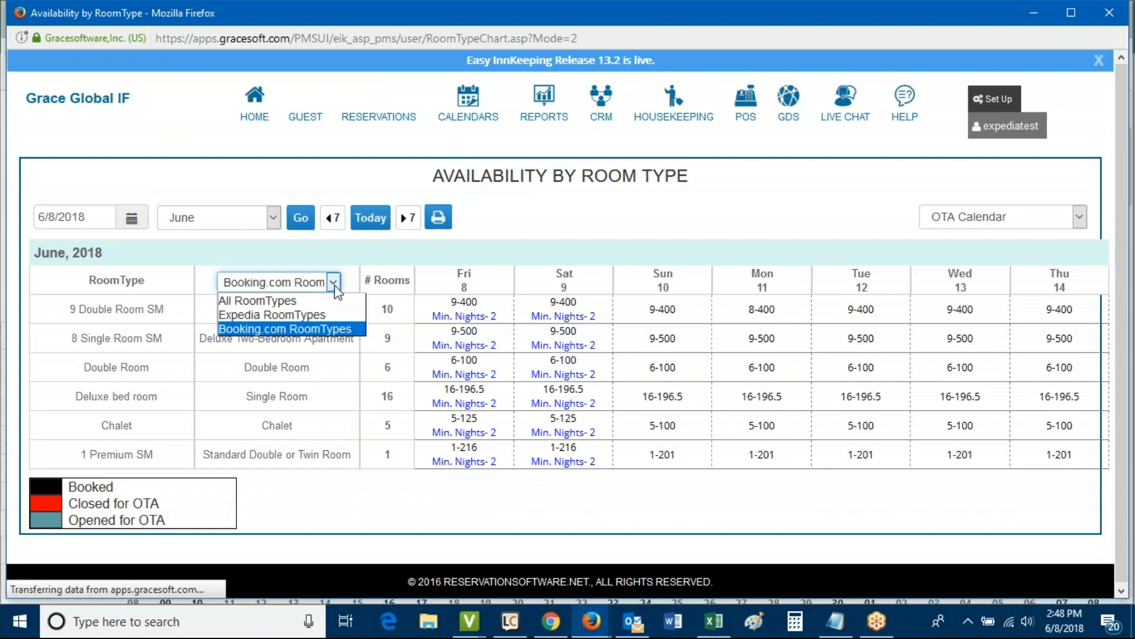
pyautogui.press('Escape')
pyautogui.click(316, 301)
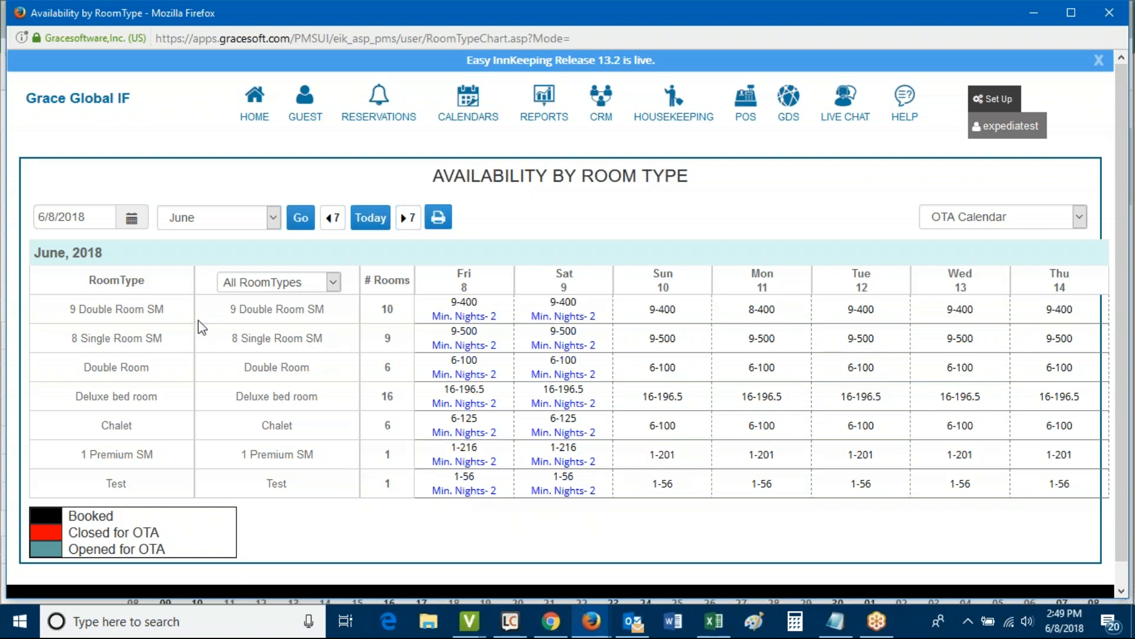
# Compare the 9 Double Room SM and Double Room room types and check the number of rooms for Double Room
pyautogui.moveTo(226, 310); pyautogui.dragTo(319, 314)
pyautogui.moveTo(242, 368); pyautogui.dragTo(316, 368)
pyautogui.moveTo(229, 310); pyautogui.dragTo(320, 310)
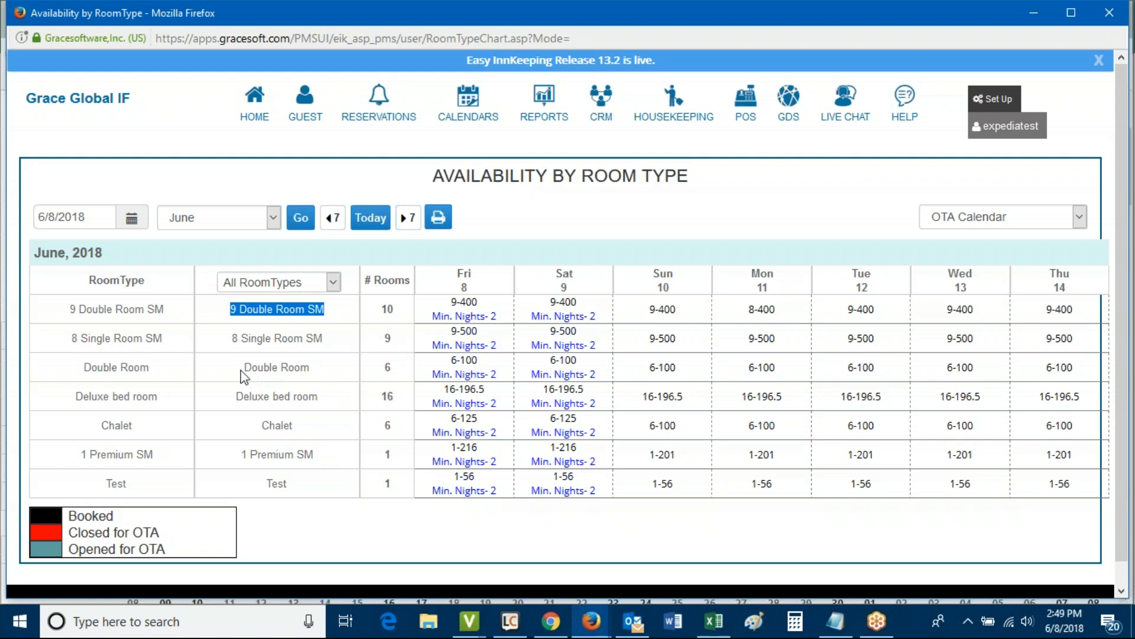
pyautogui.moveTo(244, 367); pyautogui.dragTo(304, 377)
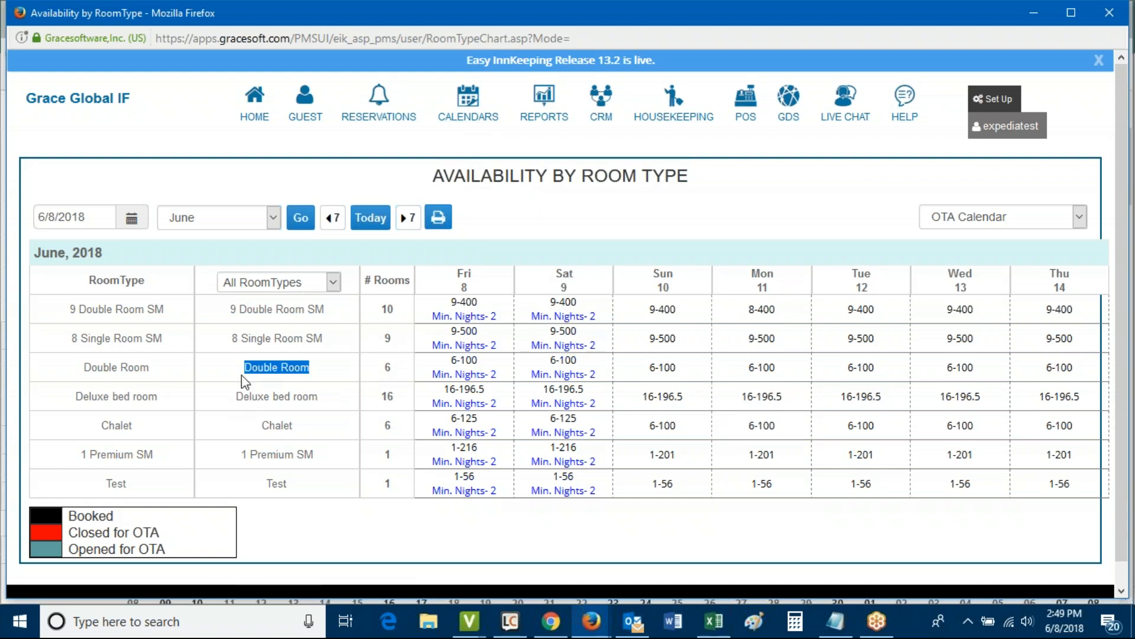
pyautogui.doubleClick(388, 367)
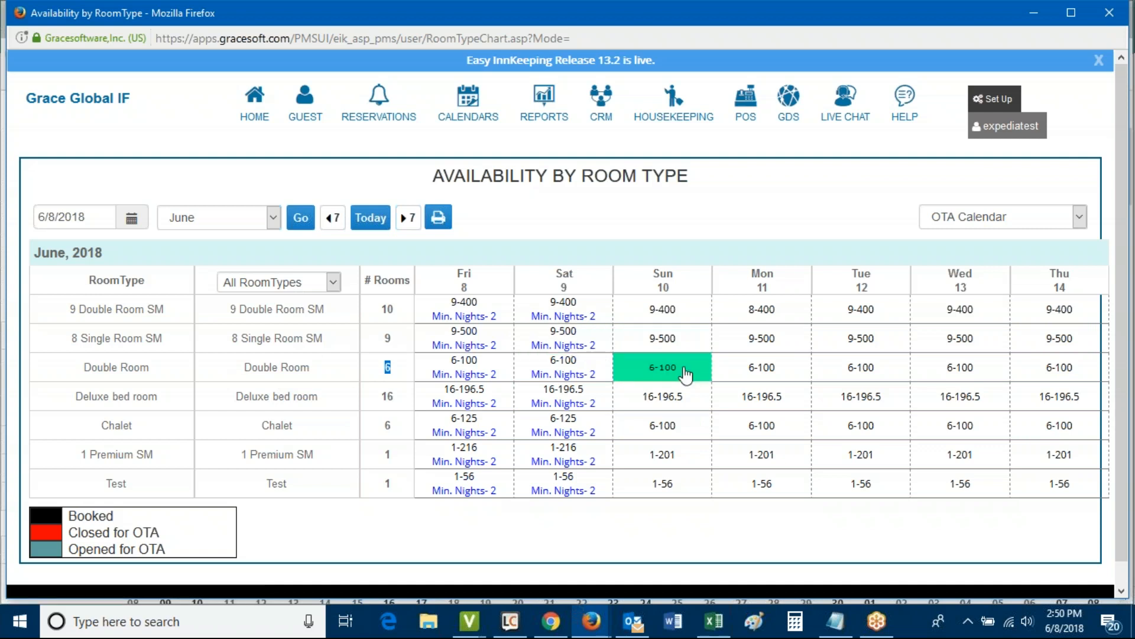
# Open the Open/Close Rooms form from the 8 Single Room SM cell for Sunday, June 10, and view its room type choices
pyautogui.click(668, 342)
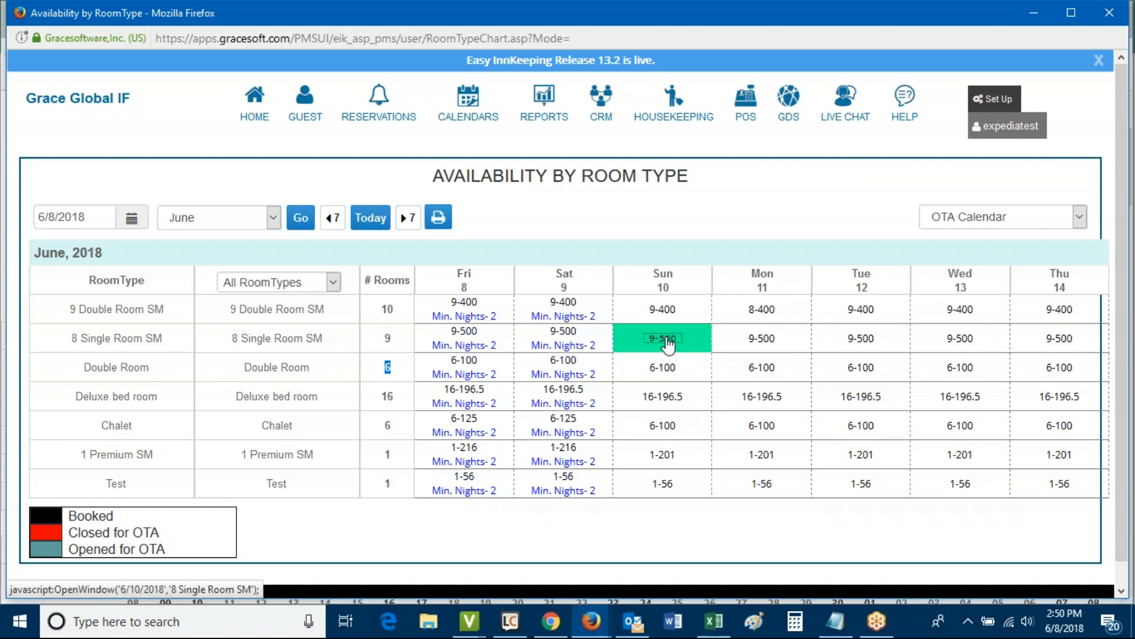
pyautogui.rightClick(667, 340)
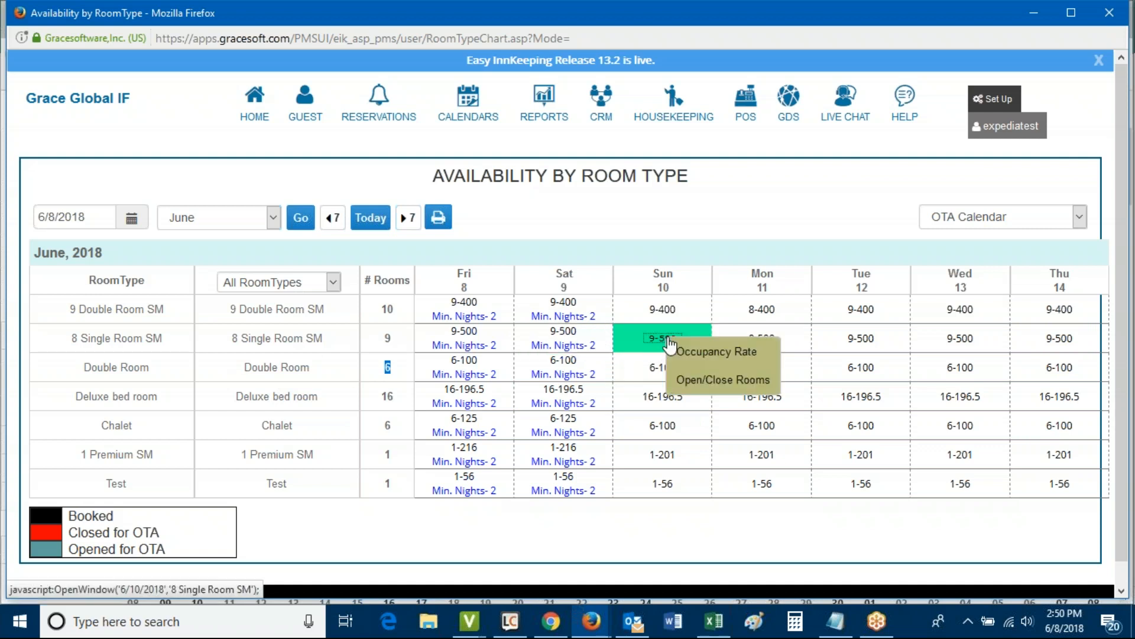
pyautogui.click(695, 381)
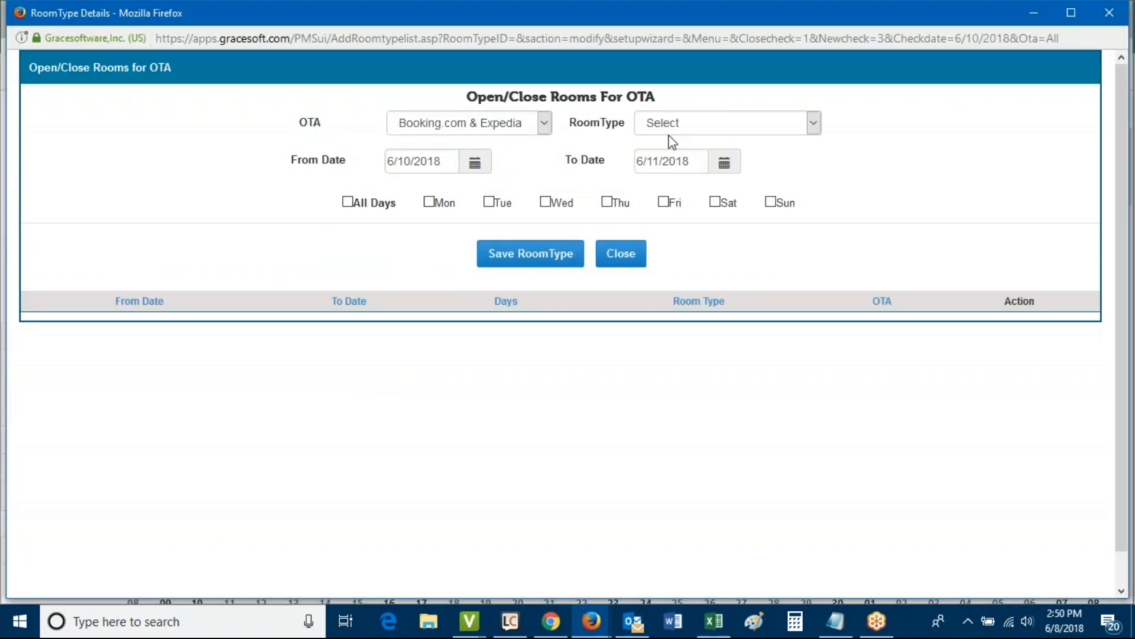
pyautogui.click(683, 128)
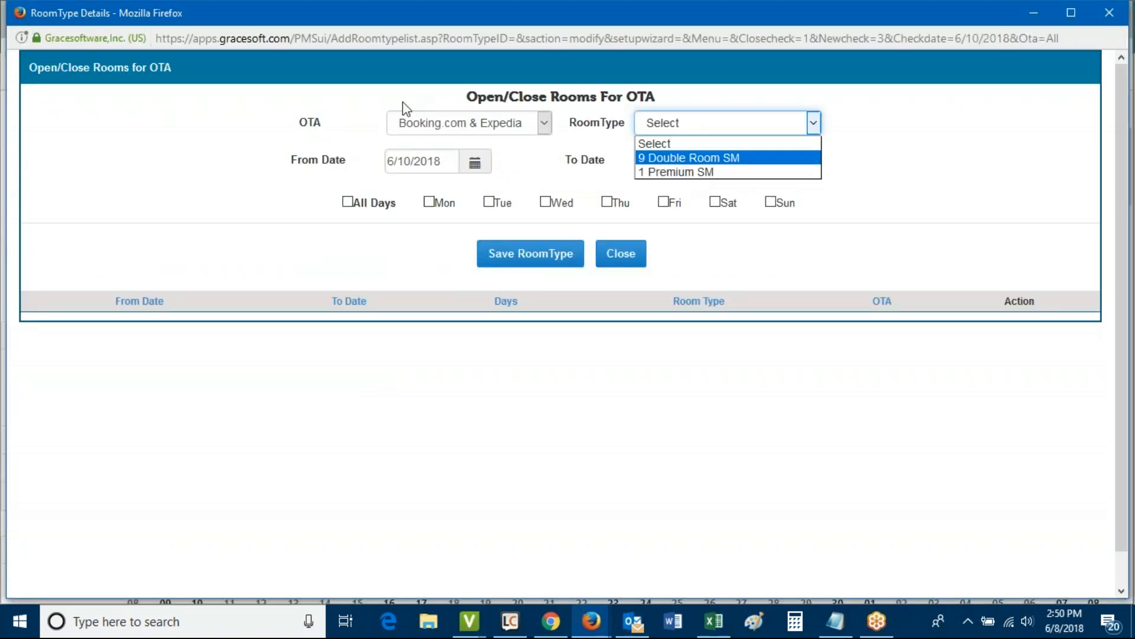
# Choose Booking.com as the OTA and Chalet as the room type
pyautogui.click(465, 125)
pyautogui.click(471, 157)
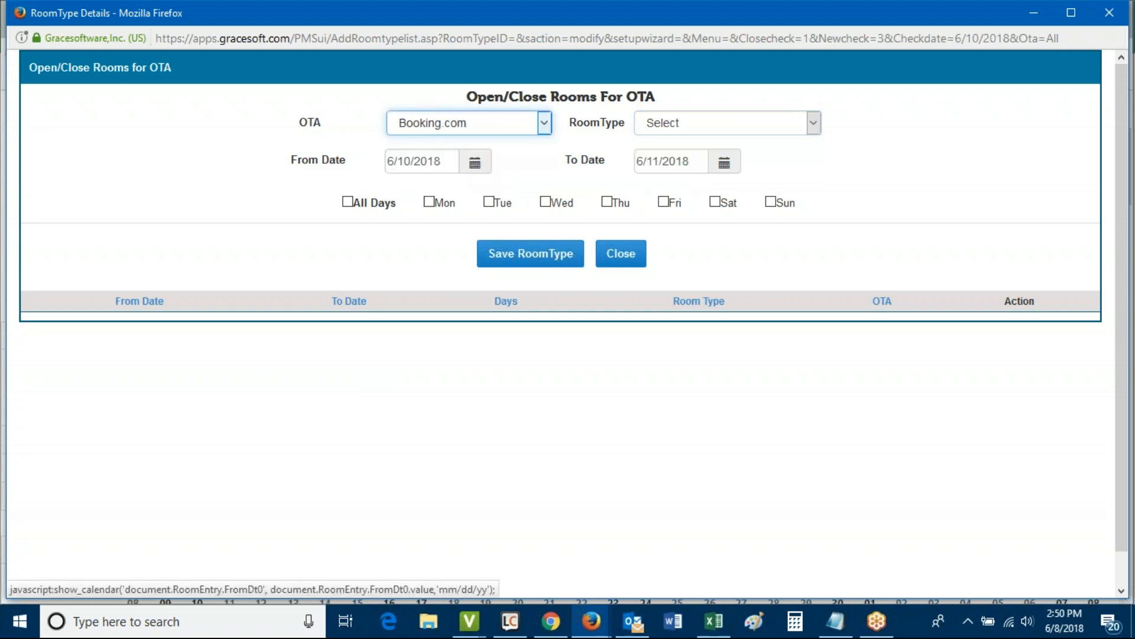
pyautogui.click(704, 128)
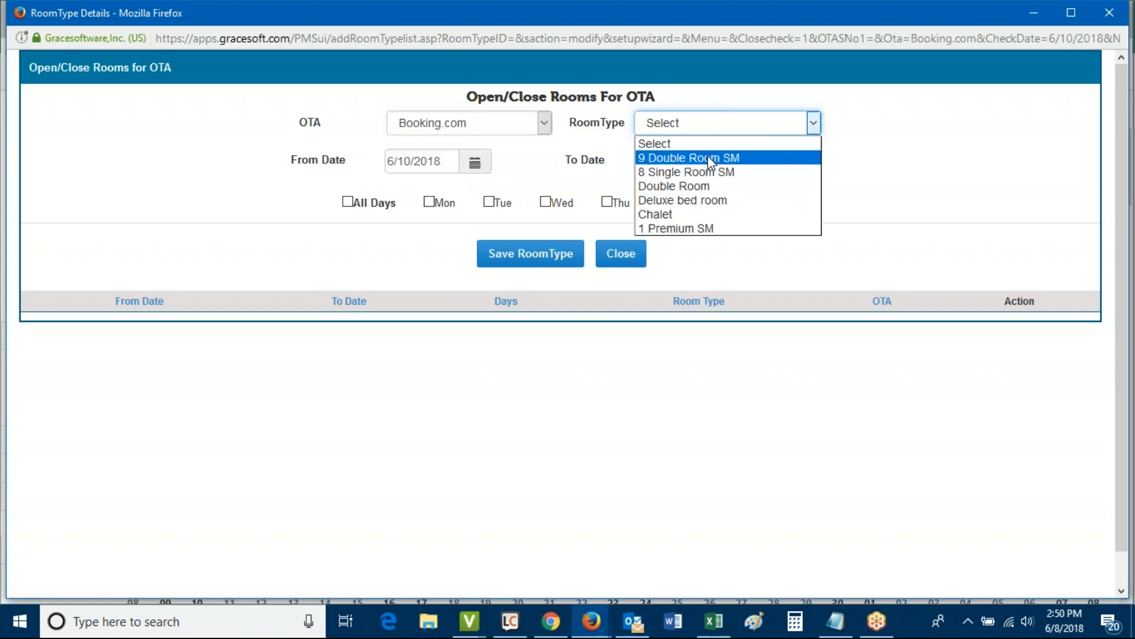
pyautogui.click(701, 215)
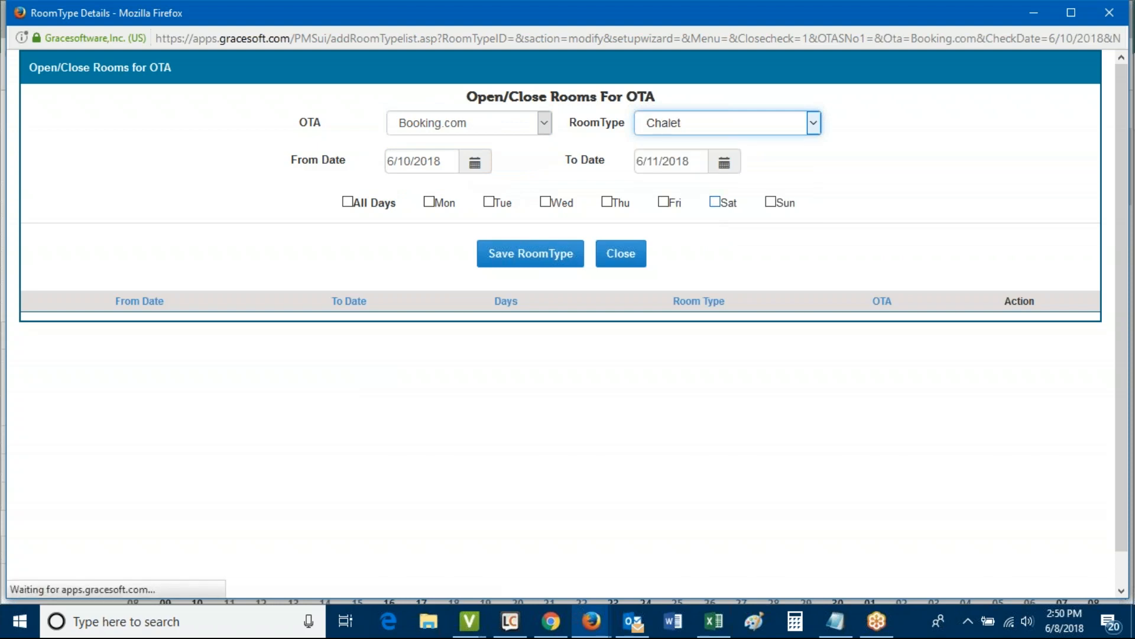
# Try the Booking.com & Expedia, Booking.com and SiteMinder options for the OTA
pyautogui.click(515, 130)
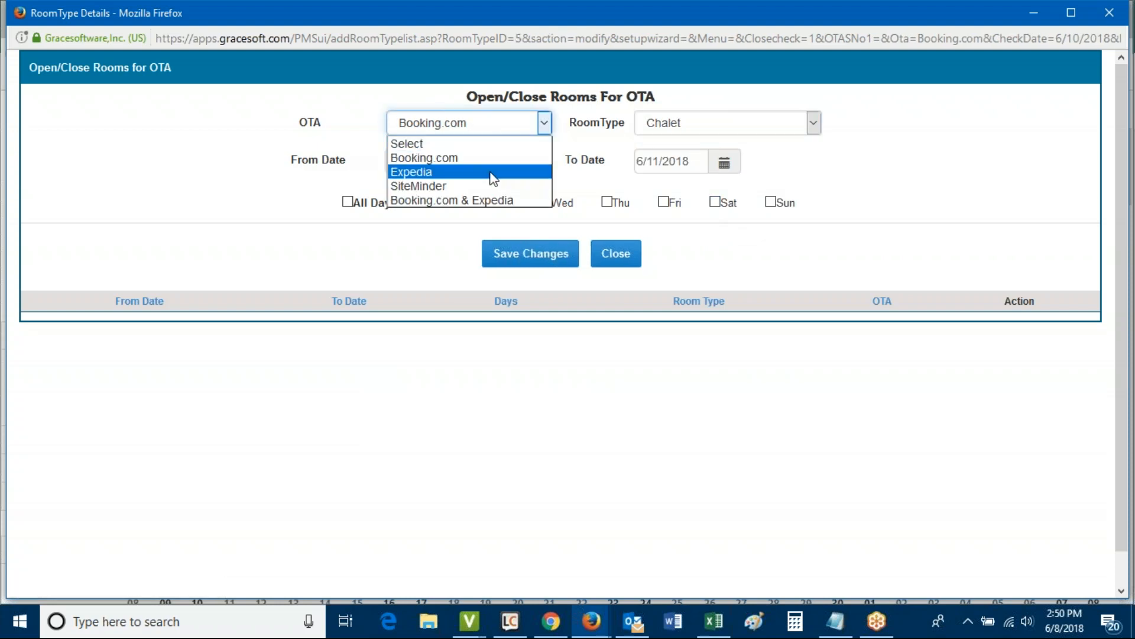
pyautogui.click(491, 201)
pyautogui.click(506, 131)
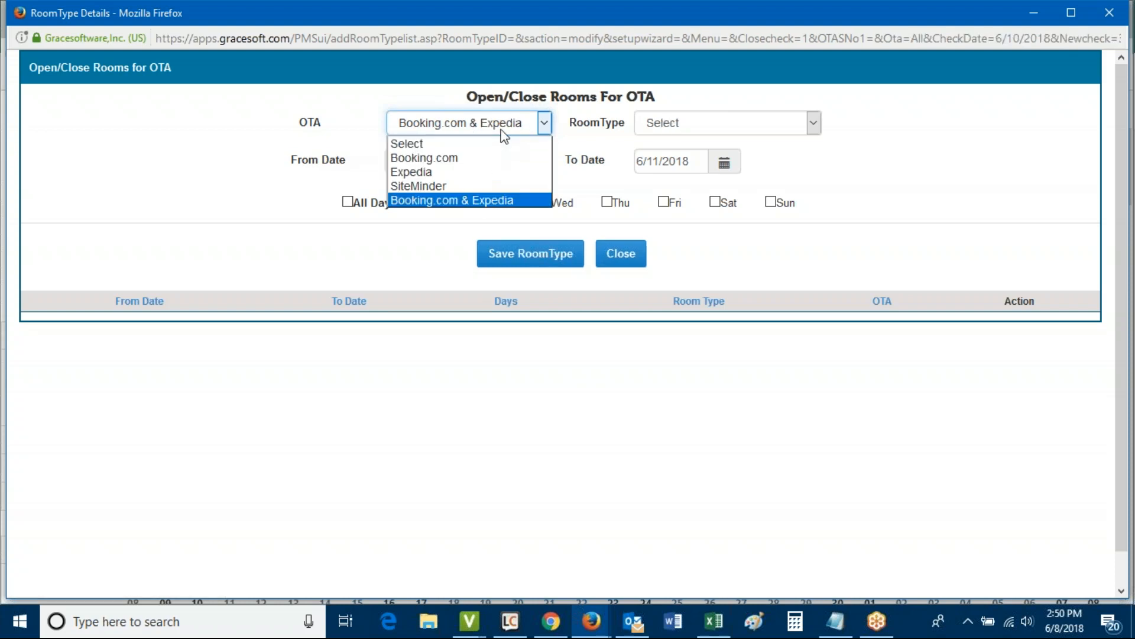
pyautogui.click(480, 161)
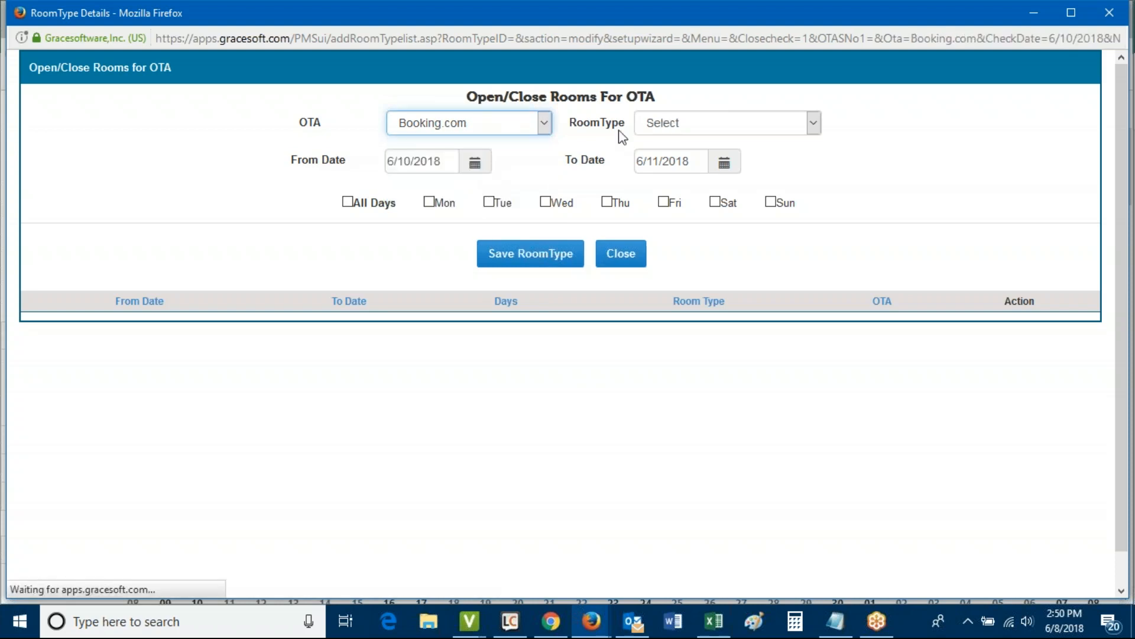
pyautogui.click(500, 137)
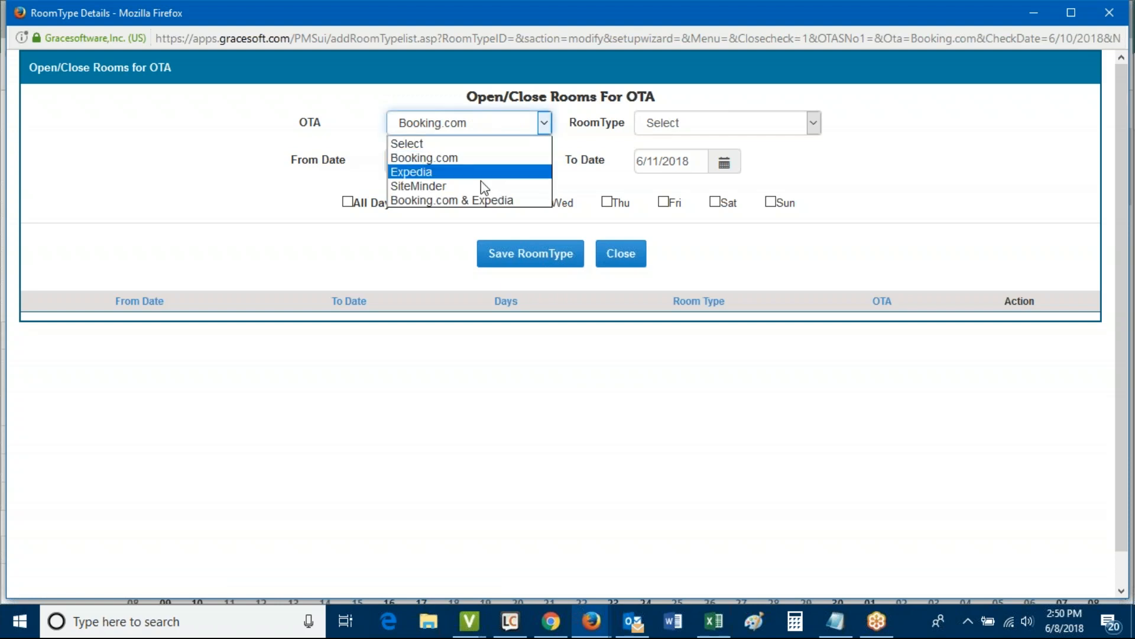
pyautogui.click(481, 181)
pyautogui.click(479, 131)
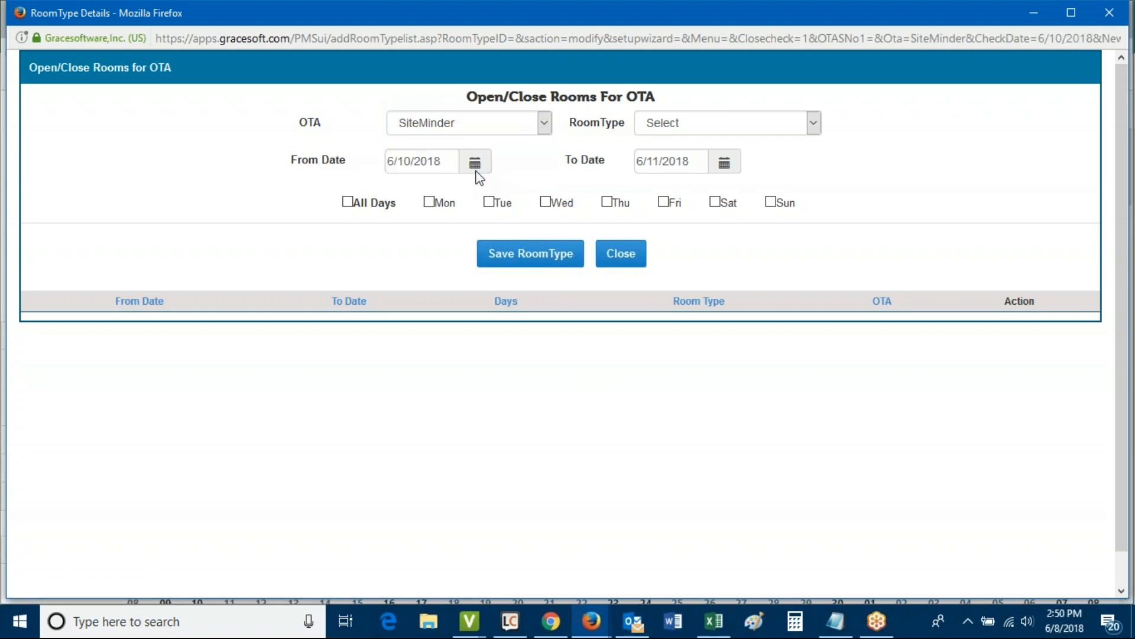
# Set the OTA to Expedia and the room type to 9 Double Room SM
pyautogui.click(480, 124)
pyautogui.click(484, 170)
pyautogui.click(726, 122)
pyautogui.click(698, 129)
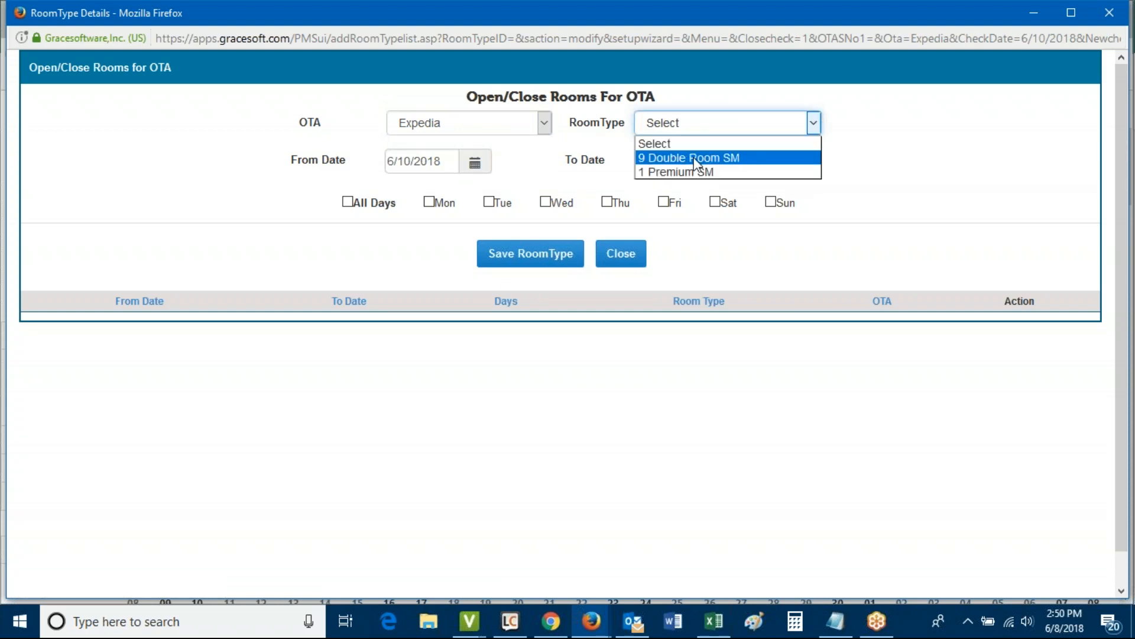
pyautogui.click(697, 158)
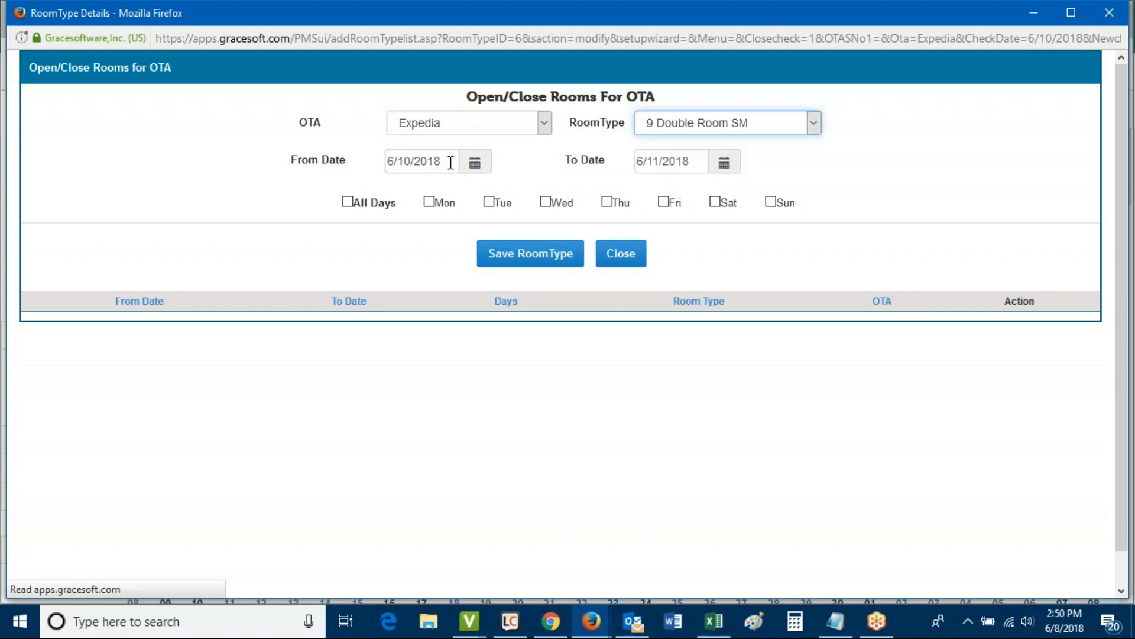
# Set the date range from 6/15/2018 to 6/16/2018 for the Expedia closure of 9 Double Room SM
pyautogui.click(475, 165)
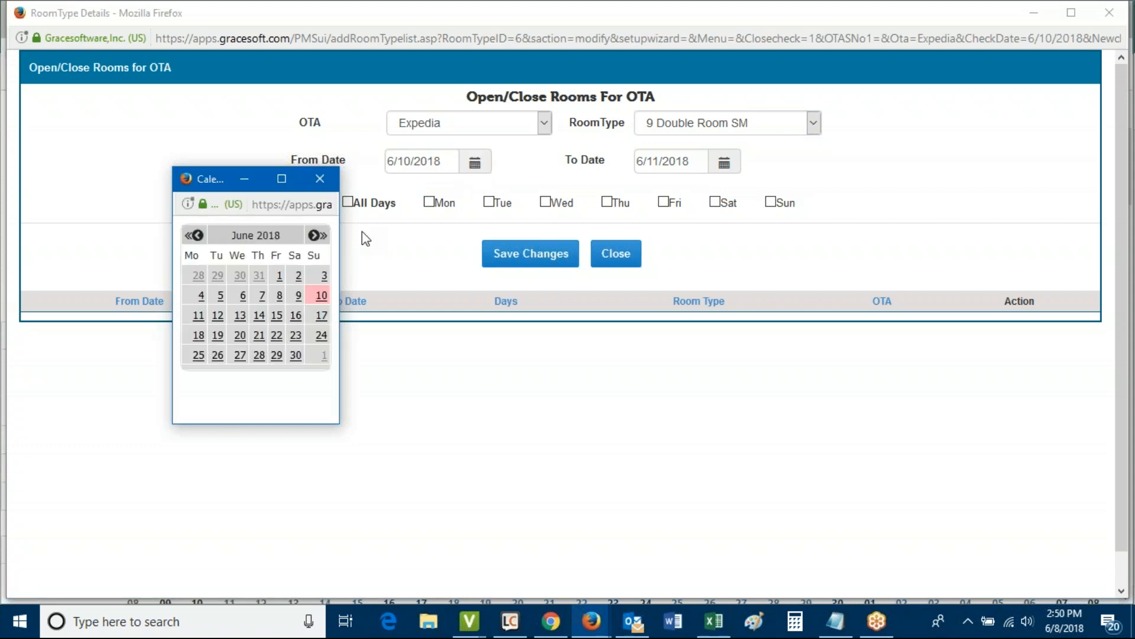
pyautogui.click(277, 317)
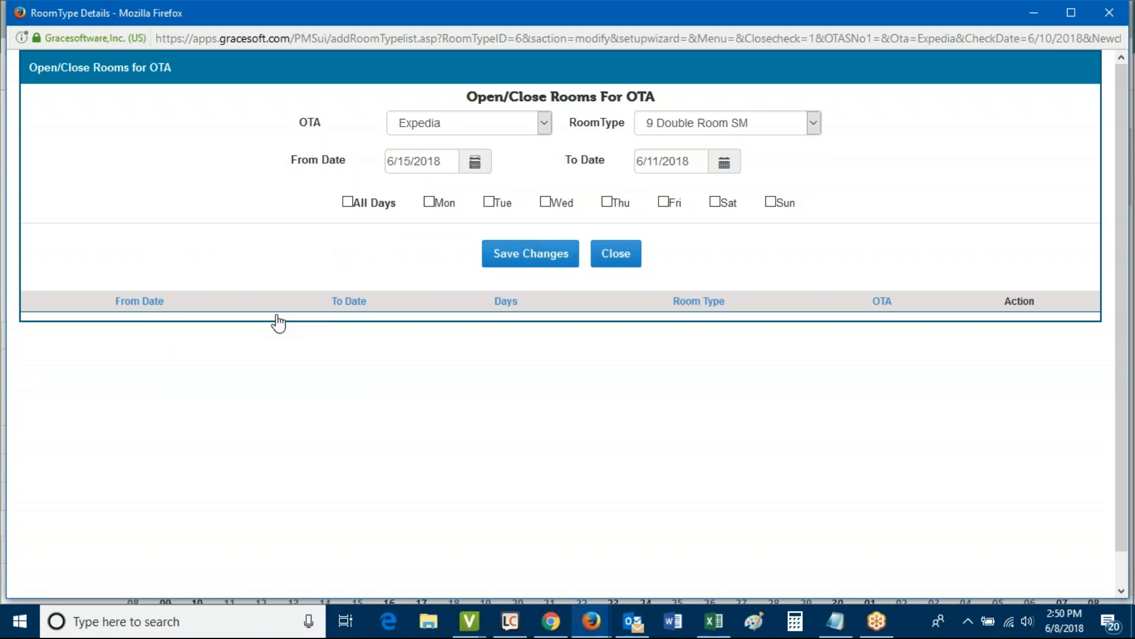
pyautogui.click(725, 168)
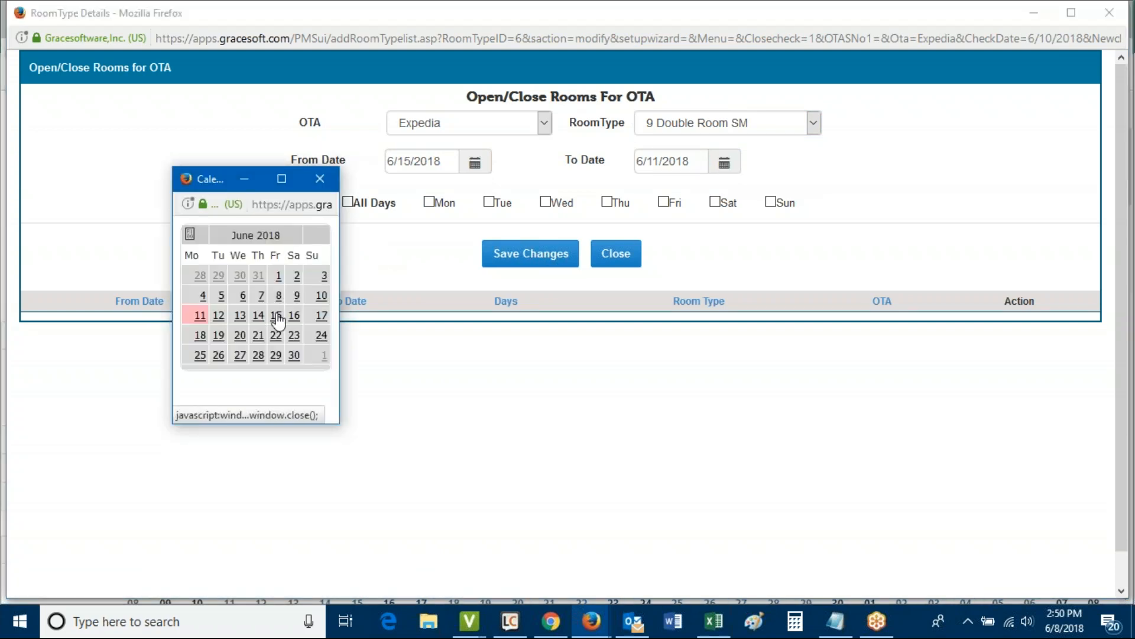
pyautogui.click(296, 319)
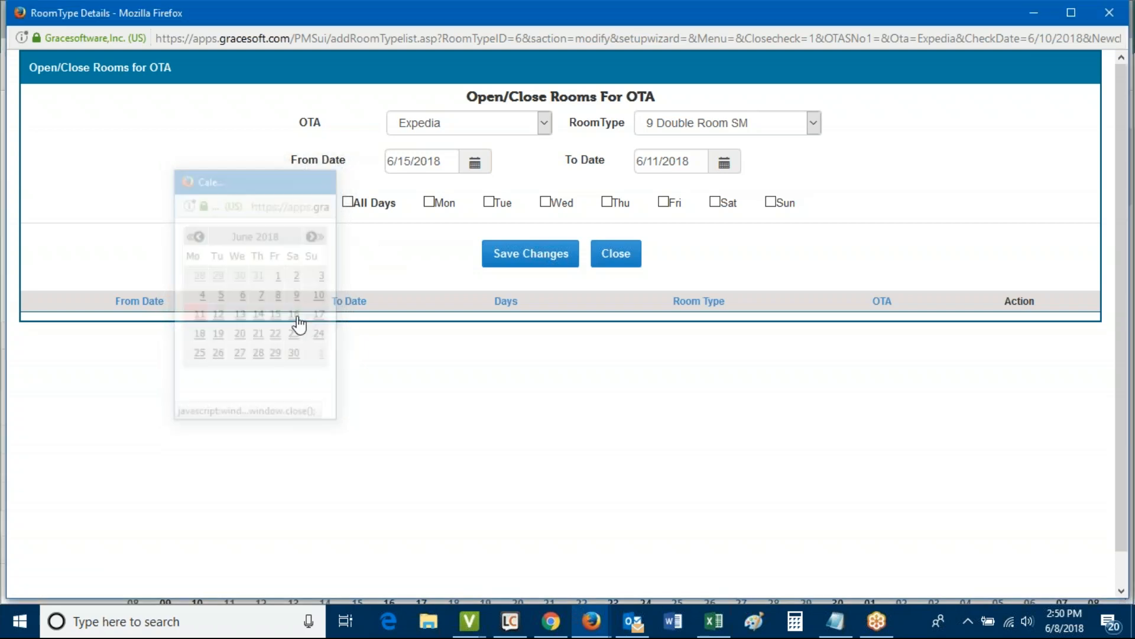
# Save the closure for Friday and Saturday, and check the room type and OTA in the listed entry
pyautogui.click(663, 201)
pyautogui.click(715, 202)
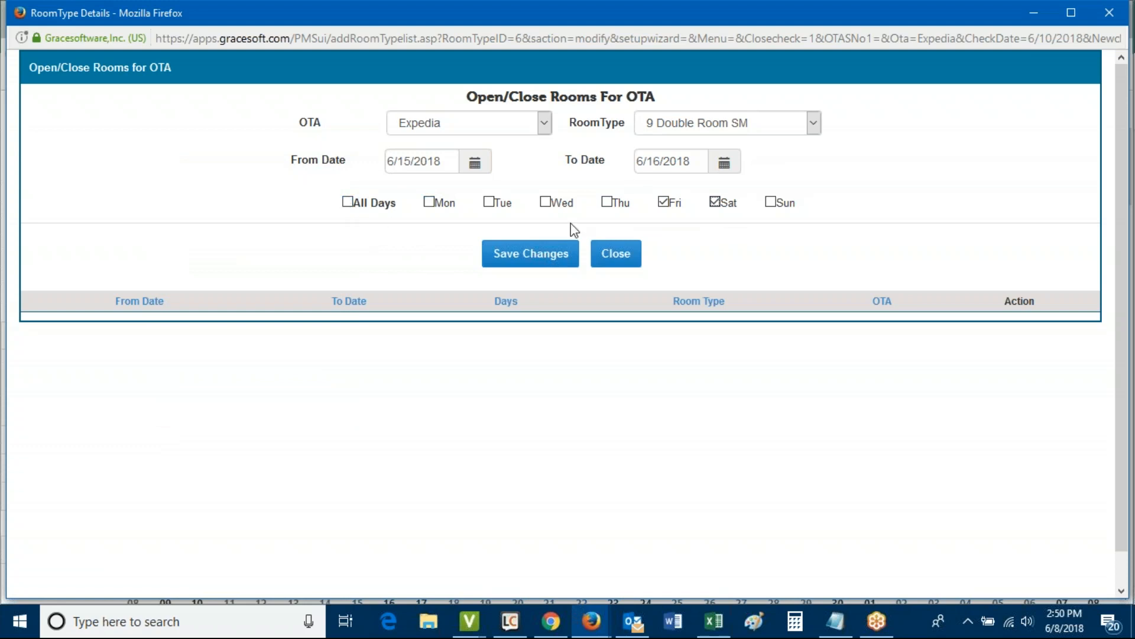
pyautogui.click(531, 253)
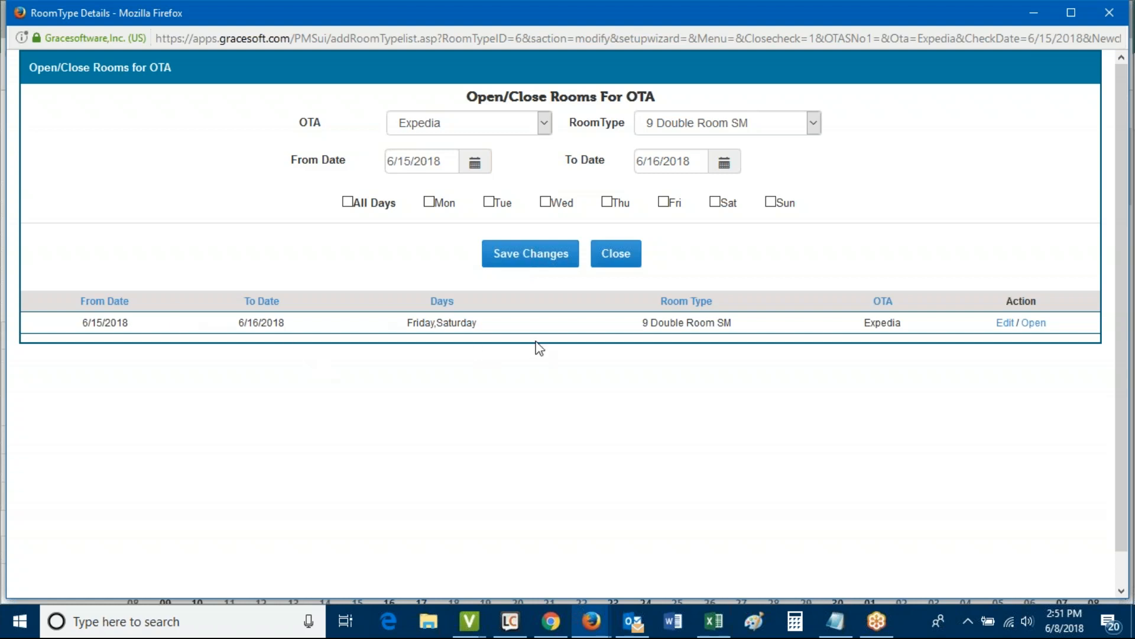
pyautogui.moveTo(641, 323); pyautogui.dragTo(751, 329)
pyautogui.moveTo(857, 324); pyautogui.dragTo(904, 324)
# Change the OTA to Booking.com and select Chalet as the room type for another closure
pyautogui.click(469, 133)
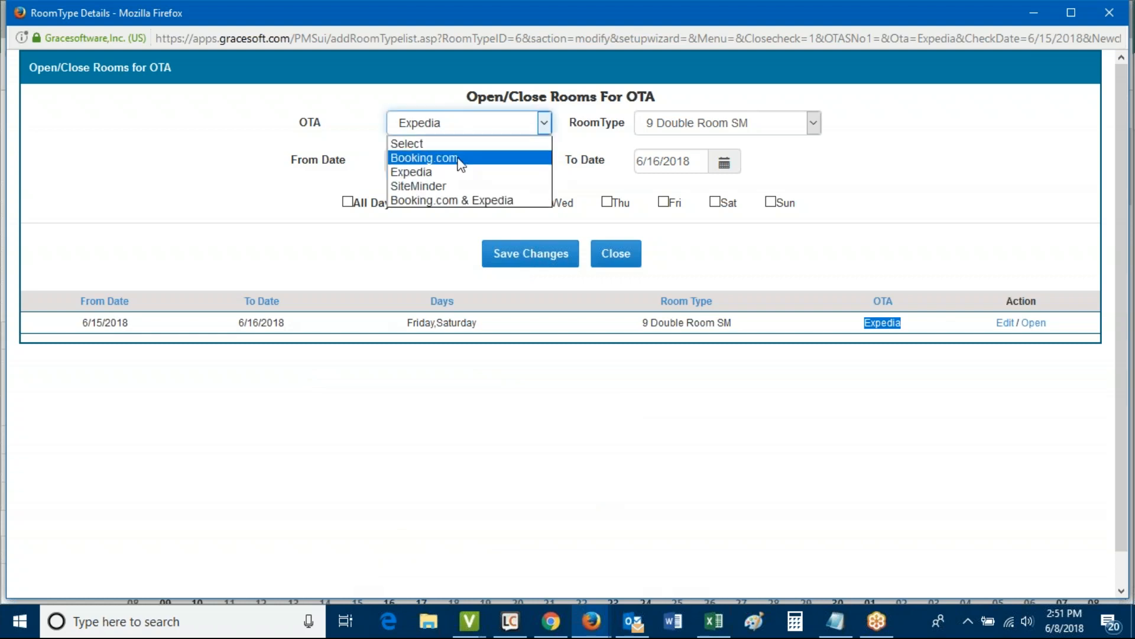
pyautogui.click(450, 158)
pyautogui.click(691, 128)
pyautogui.click(683, 125)
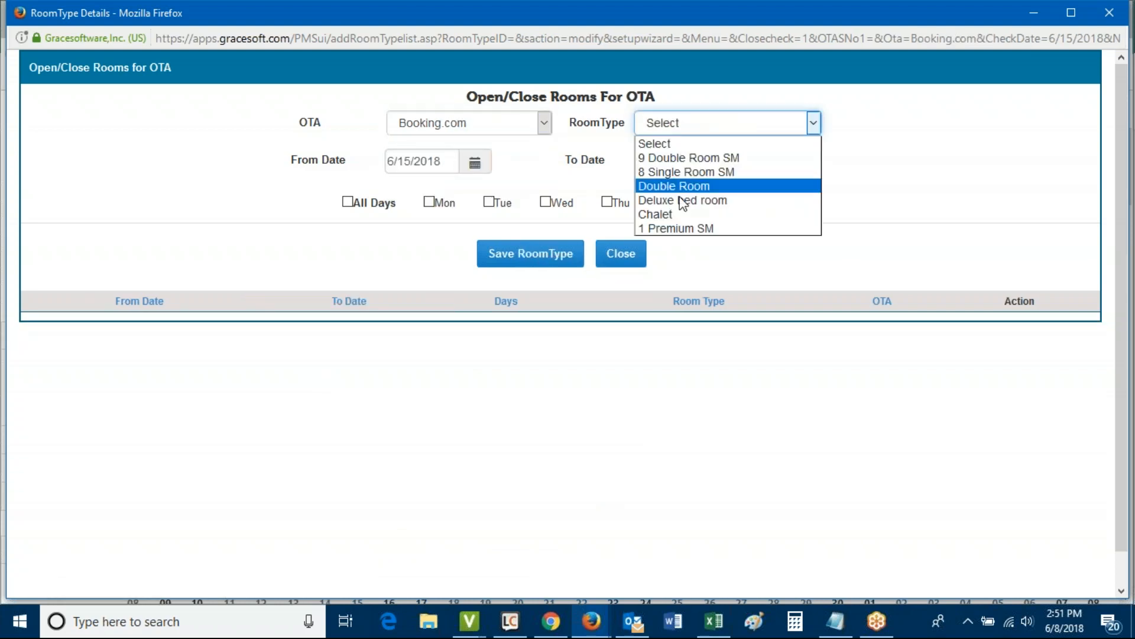
pyautogui.click(676, 212)
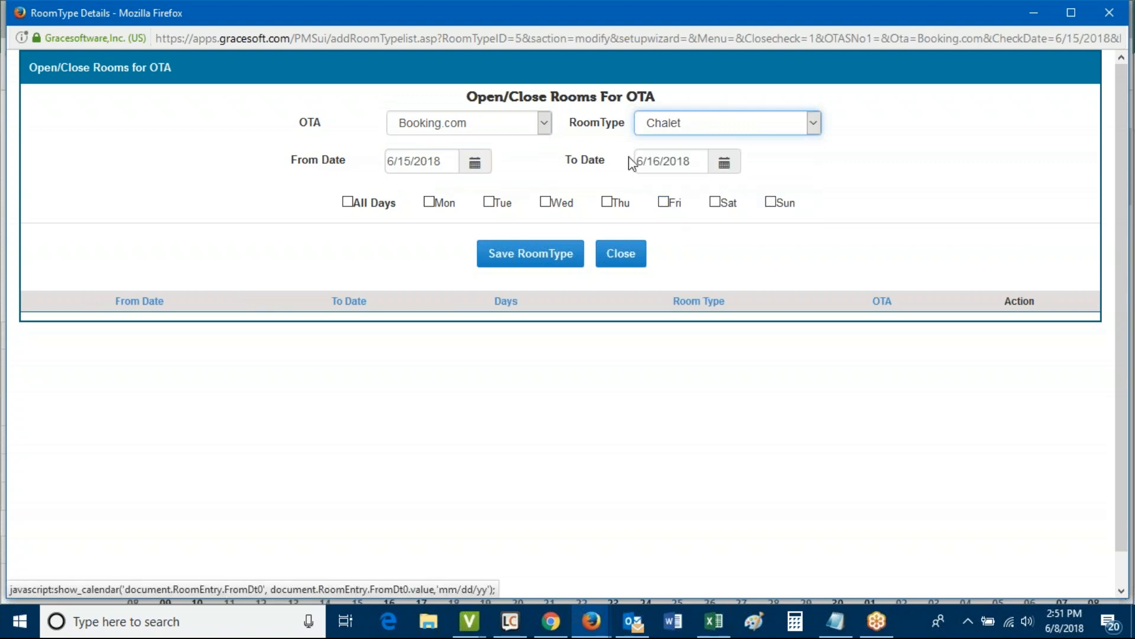
# Save the Chalet closure for Friday and Saturday on Booking.com, and review its listed entry
pyautogui.click(665, 203)
pyautogui.click(715, 204)
pyautogui.click(542, 260)
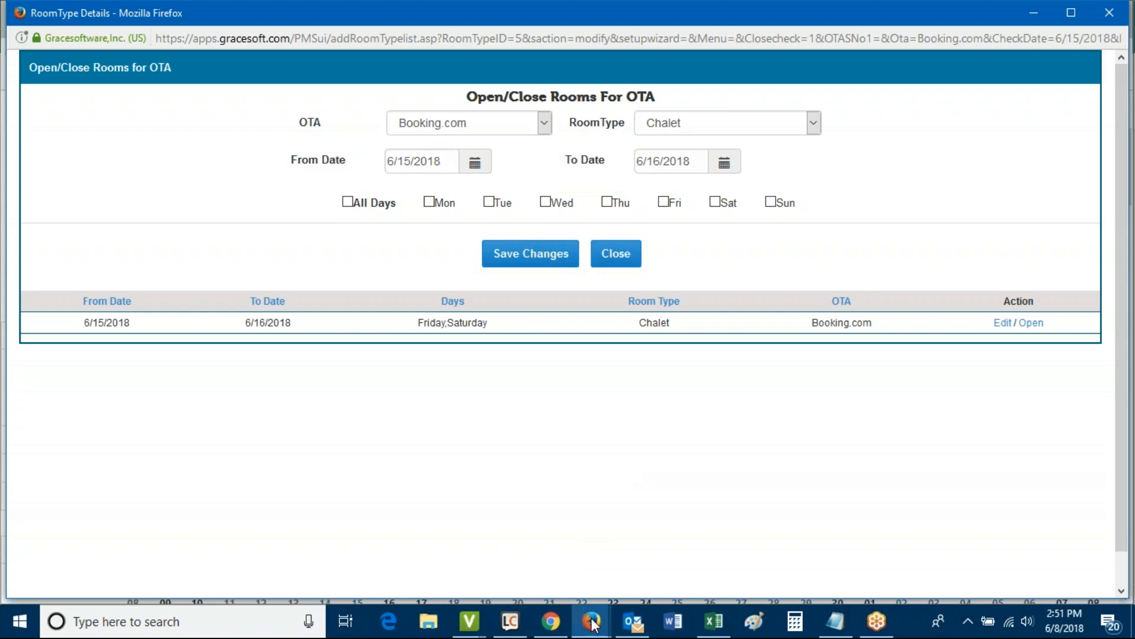
pyautogui.moveTo(593, 623)
pyautogui.moveTo(140, 322); pyautogui.dragTo(1015, 343)
pyautogui.click(674, 392)
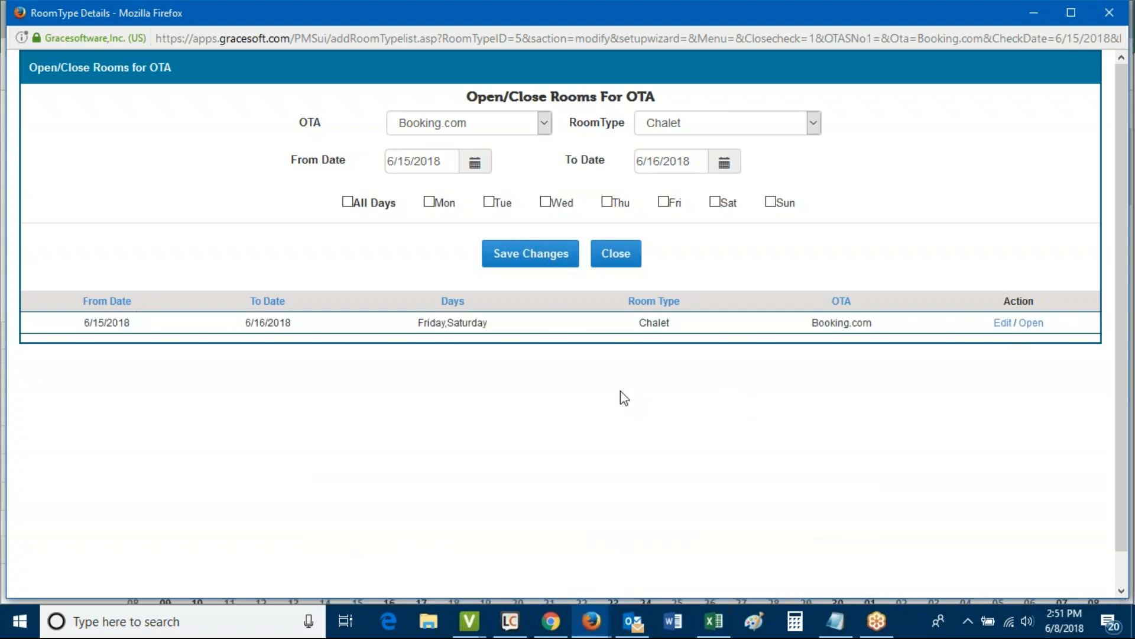
# Switch to the Booking.com extranet calendar window, reload it, and check the Chalet's room status for June 15 and 16
pyautogui.click(594, 625)
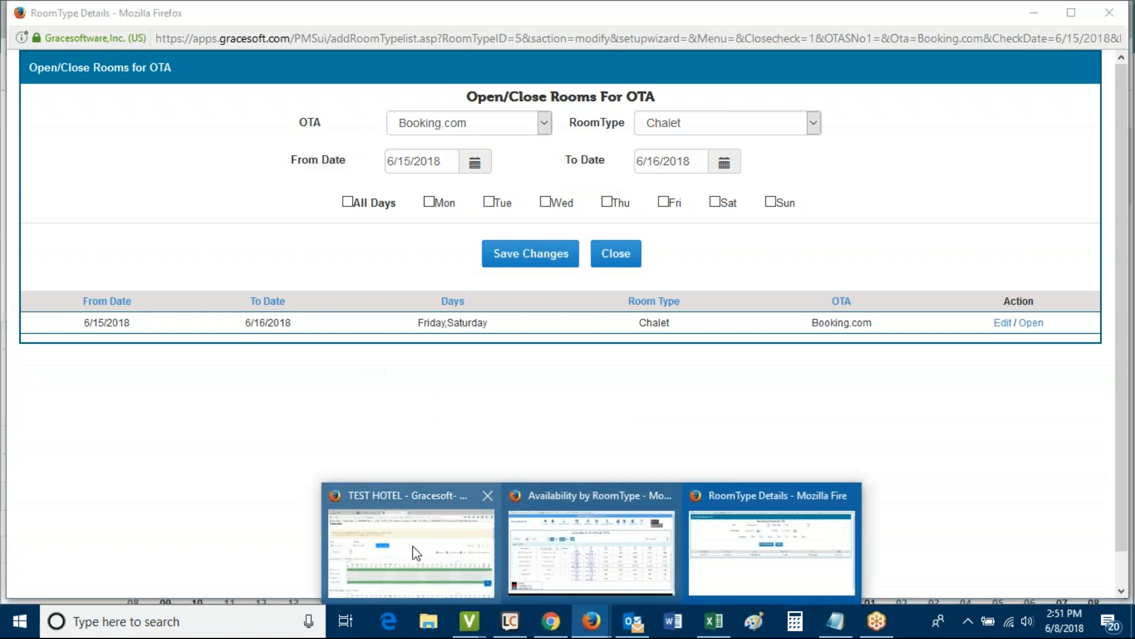
pyautogui.click(417, 553)
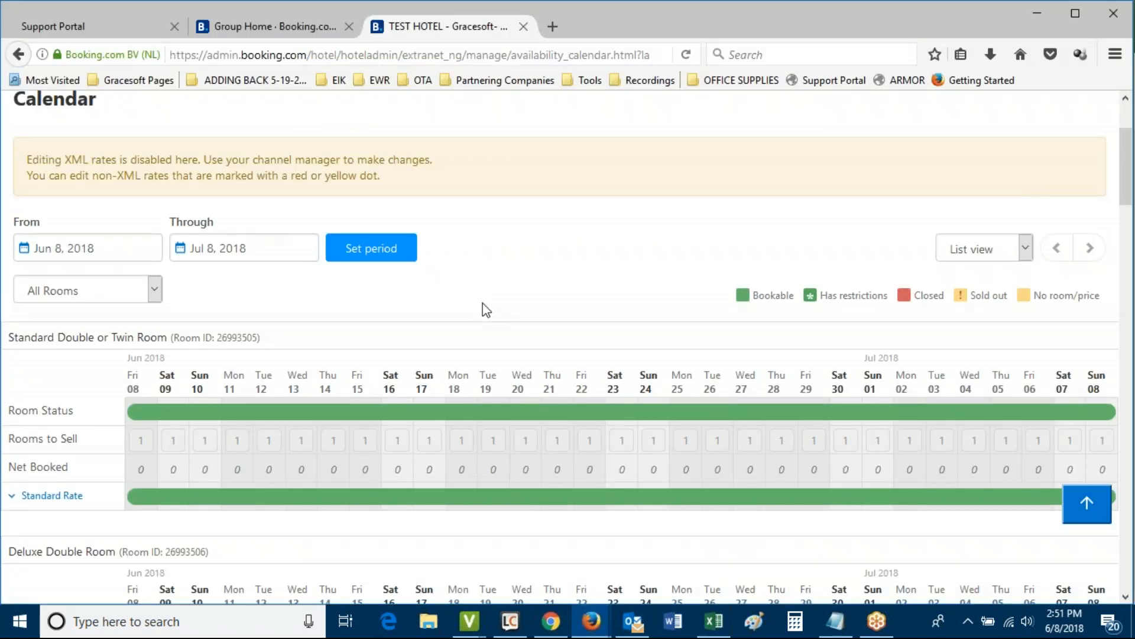
pyautogui.press('F5')
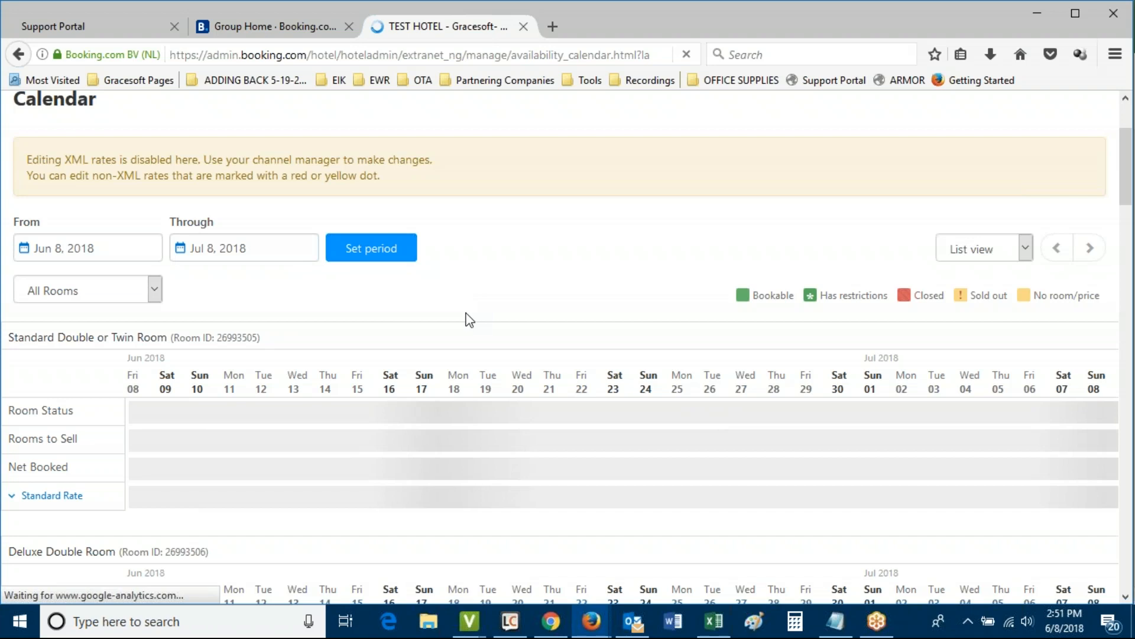
pyautogui.scroll(-2, 454, 340)
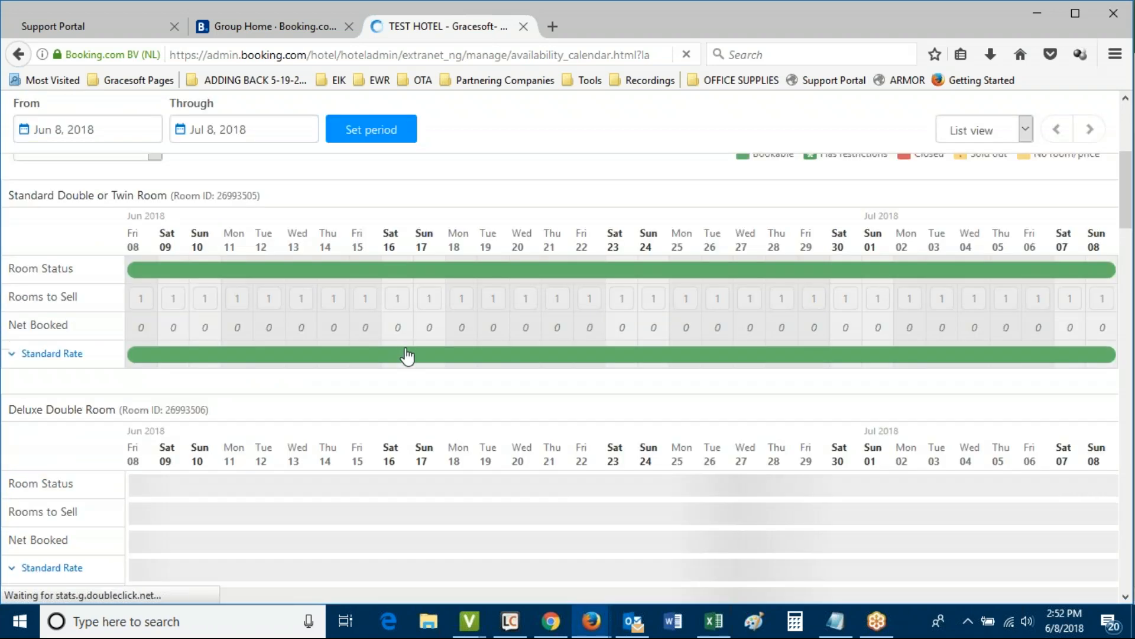
pyautogui.scroll(-5, 407, 356)
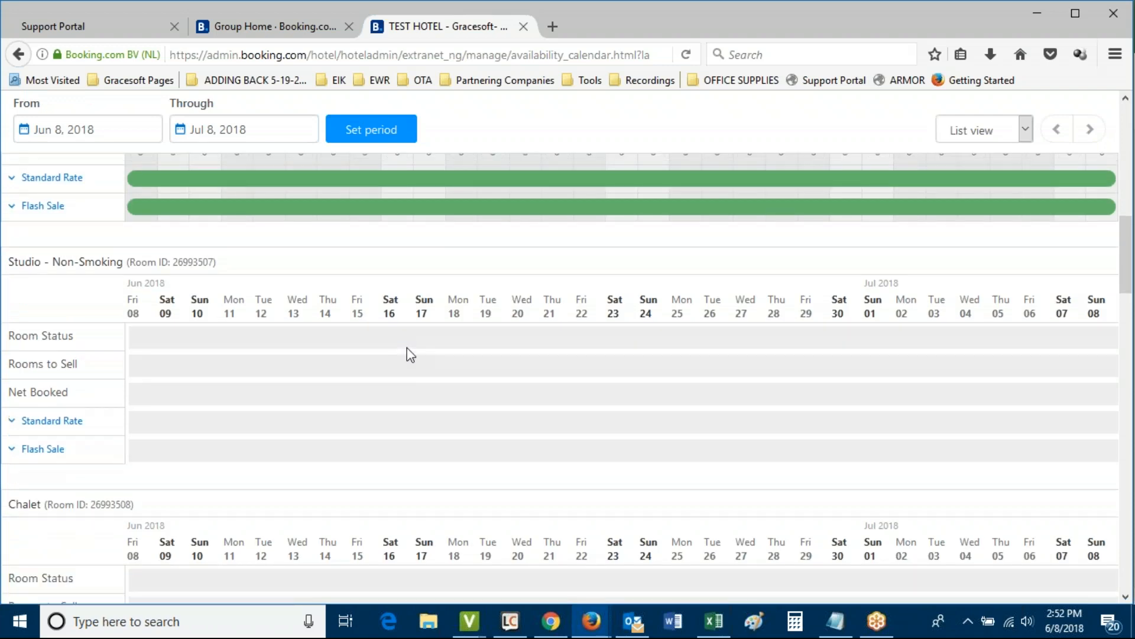
pyautogui.scroll(-2, 407, 355)
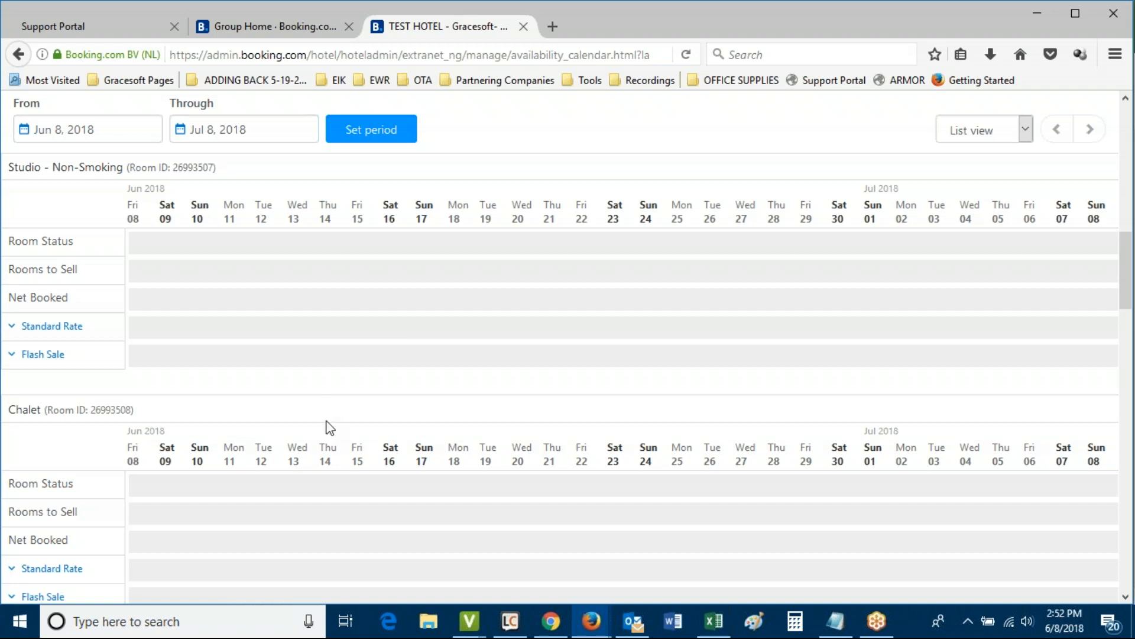
pyautogui.scroll(-2, 355, 580)
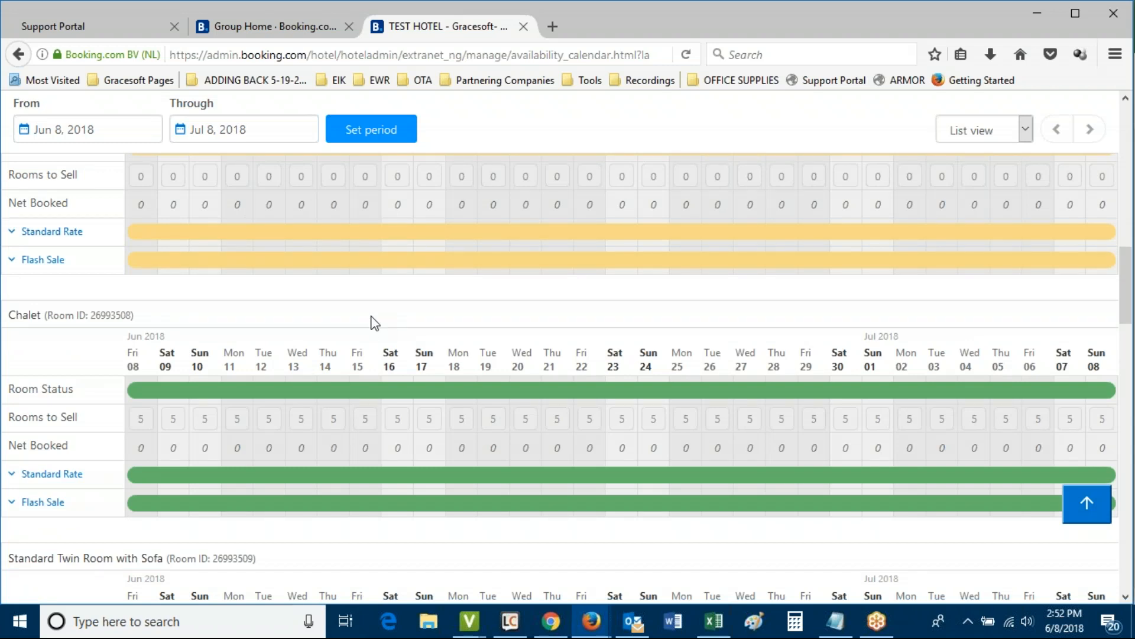
# Reload the Booking.com calendar again and recheck the Chalet's status on the closed dates
pyautogui.press('F5')
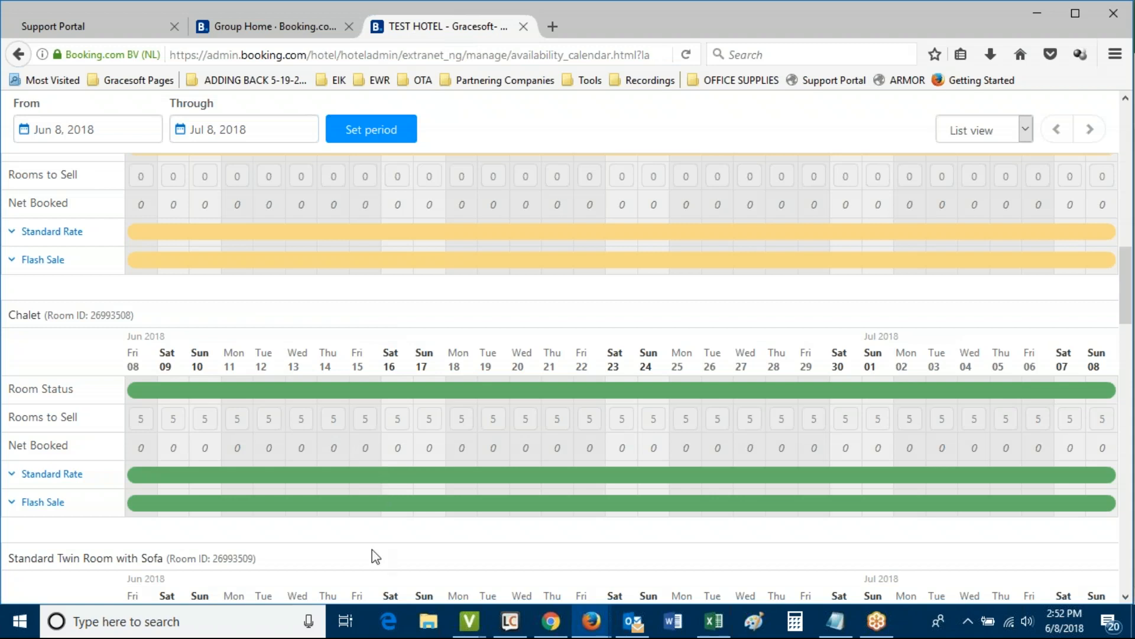
pyautogui.scroll(-2, 365, 547)
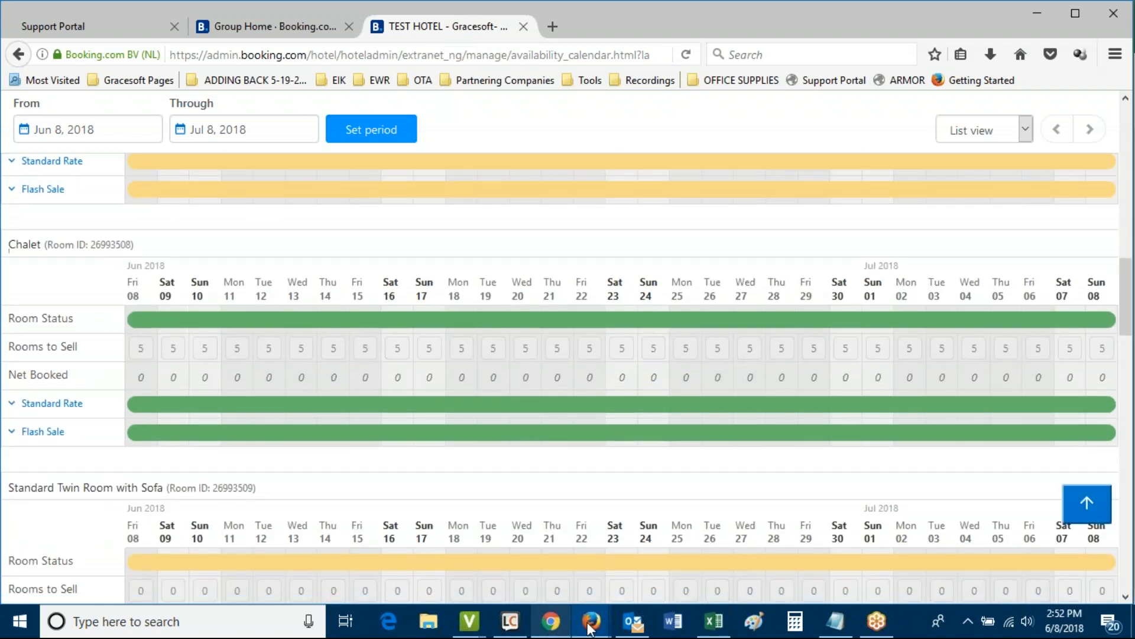
pyautogui.press('F5')
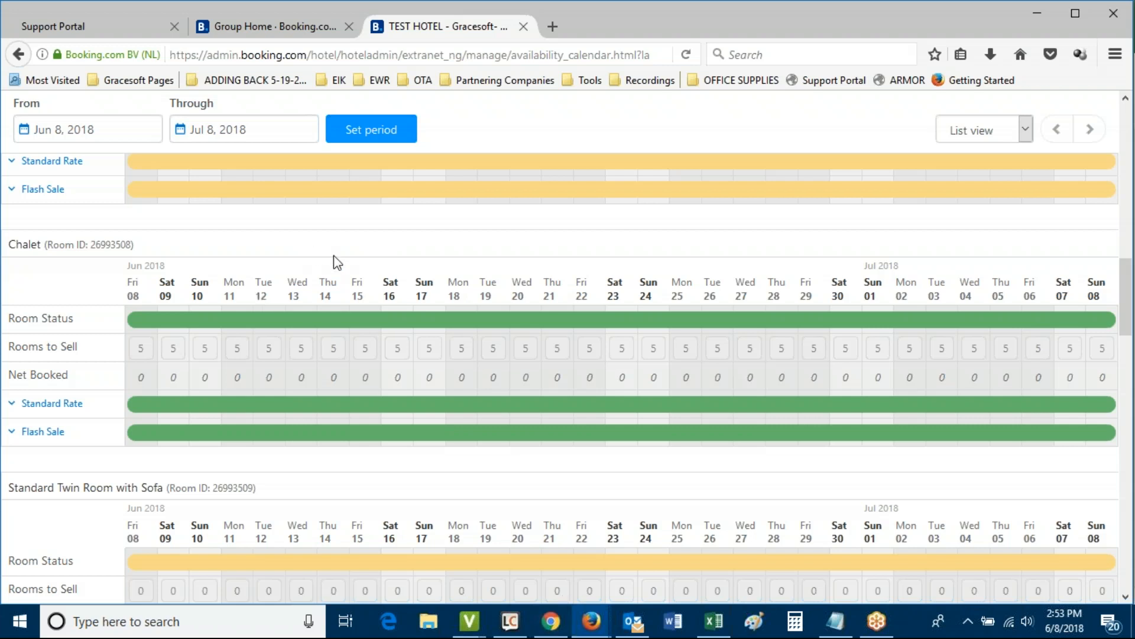
# Switch to the Easy InnKeeping availability window and open the Booking.com settings from the OTA setup
pyautogui.moveTo(586, 612)
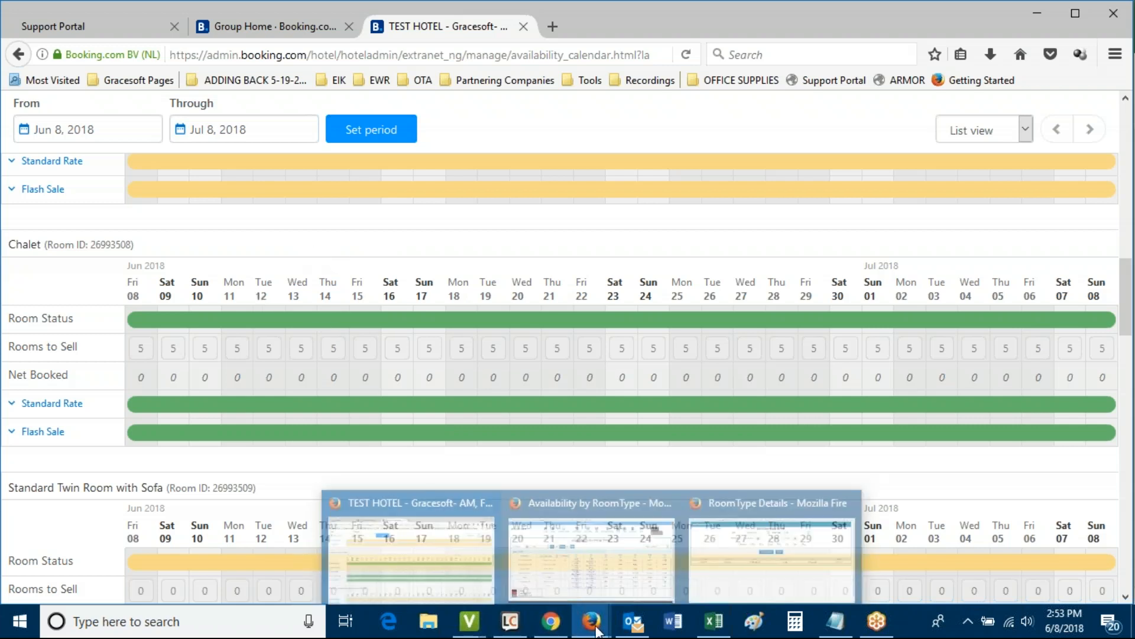
pyautogui.click(590, 553)
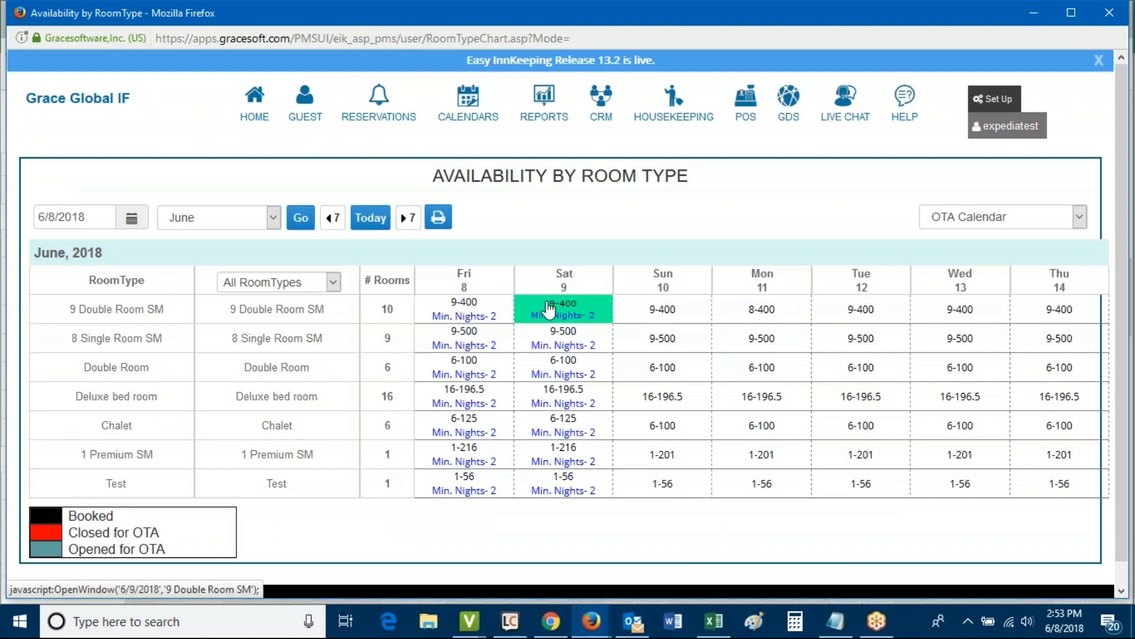
pyautogui.moveTo(974, 136)
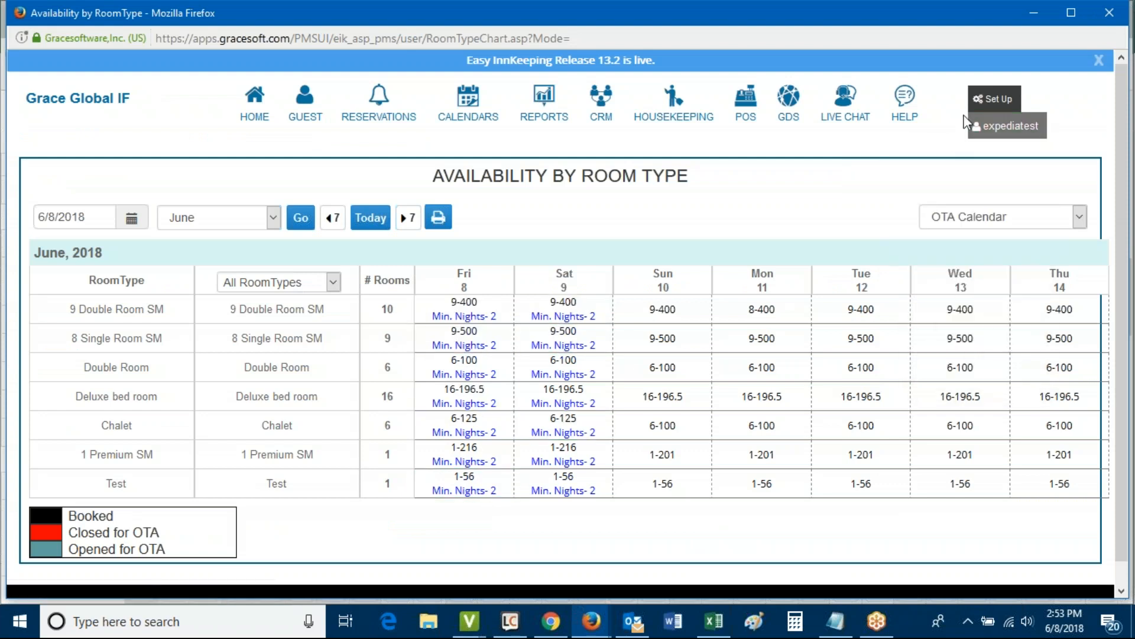
pyautogui.click(999, 102)
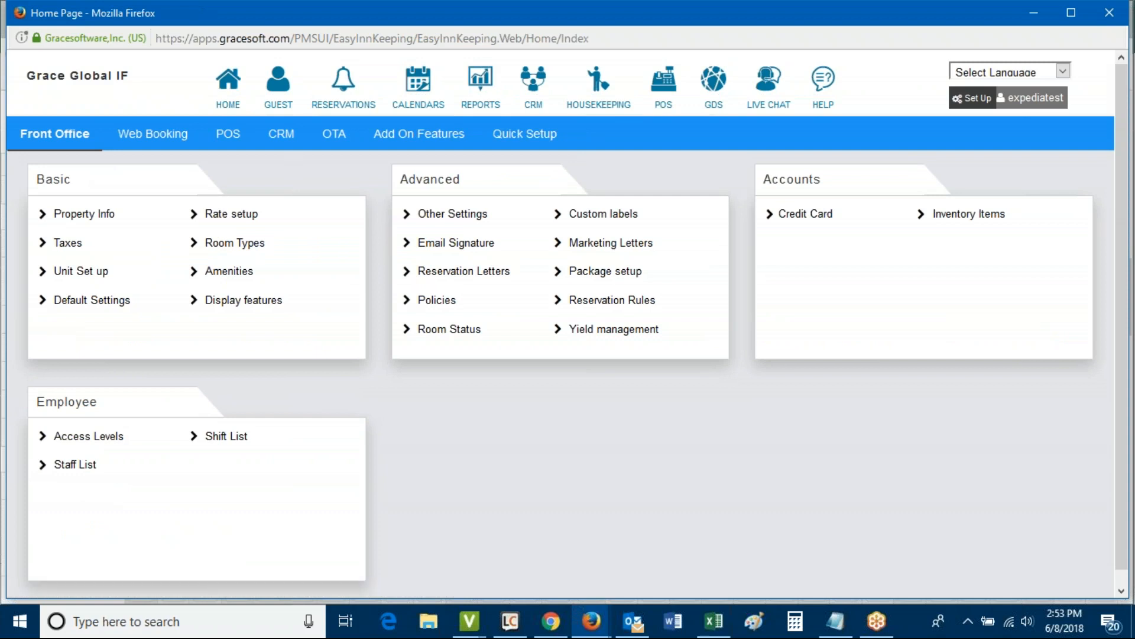
pyautogui.click(325, 136)
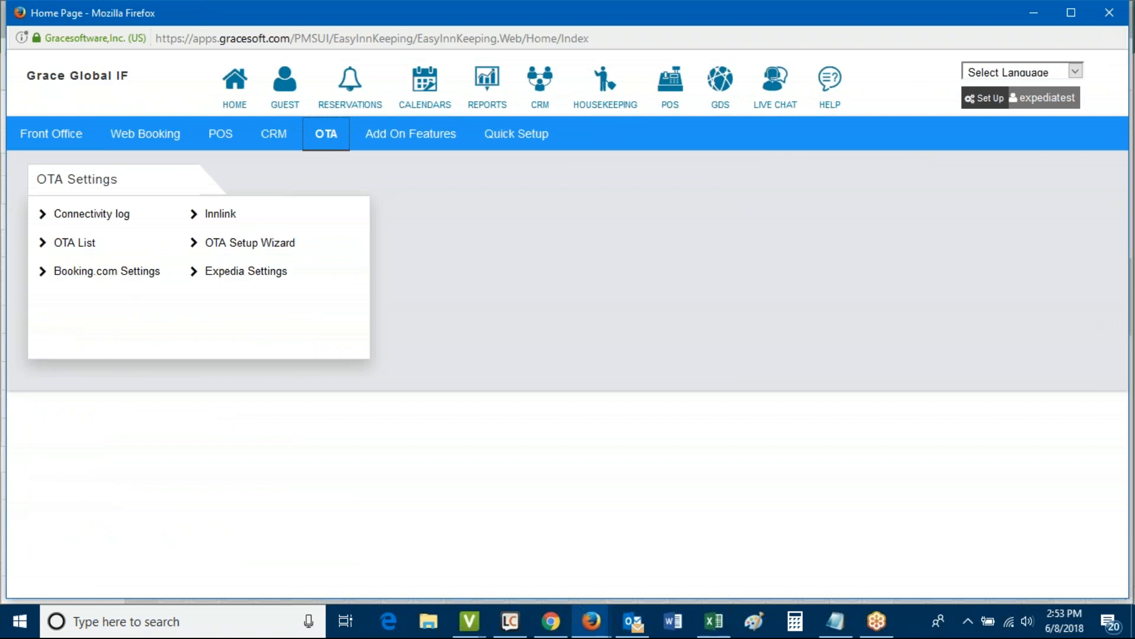
pyautogui.click(96, 267)
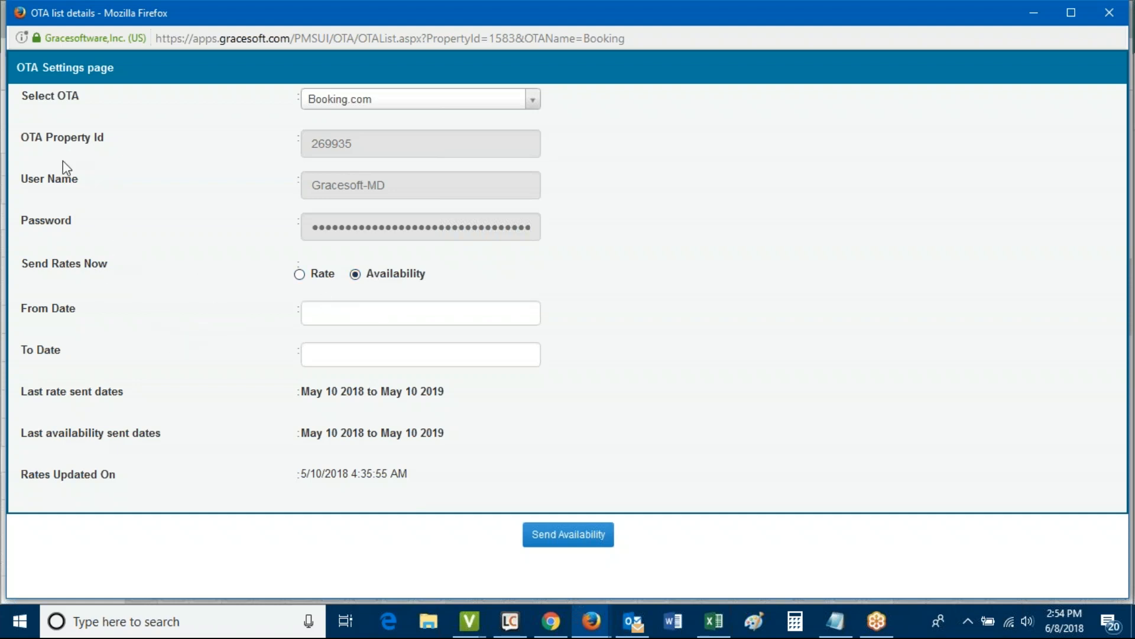
# Send the rates to Booking.com for the period Jun 08 2018 to Jun 08 2019
pyautogui.click(300, 274)
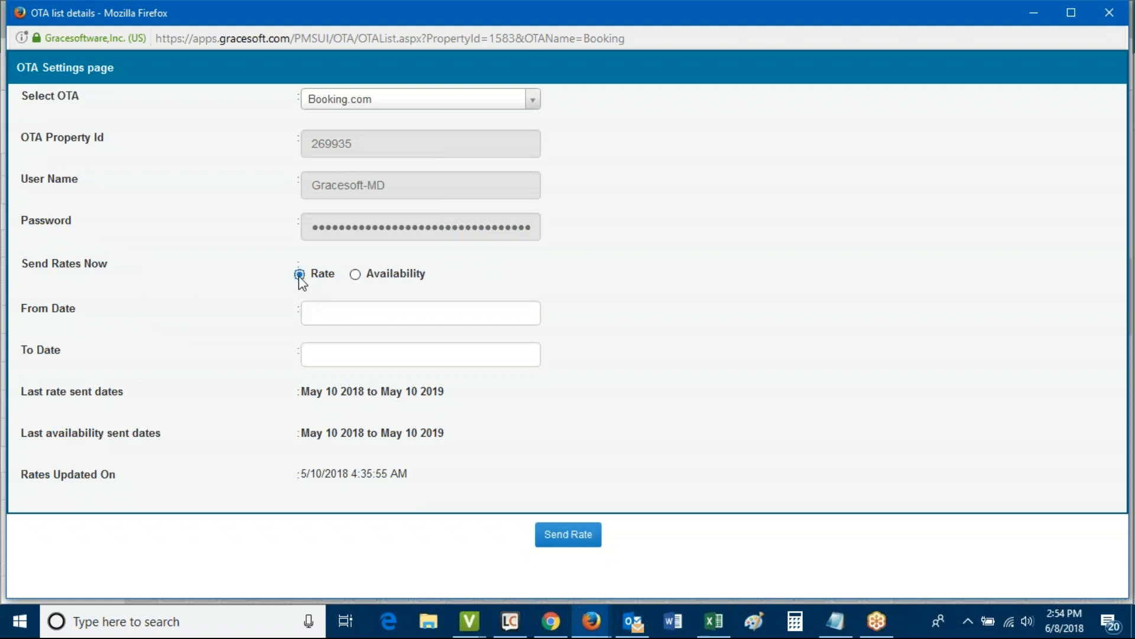
pyautogui.click(331, 313)
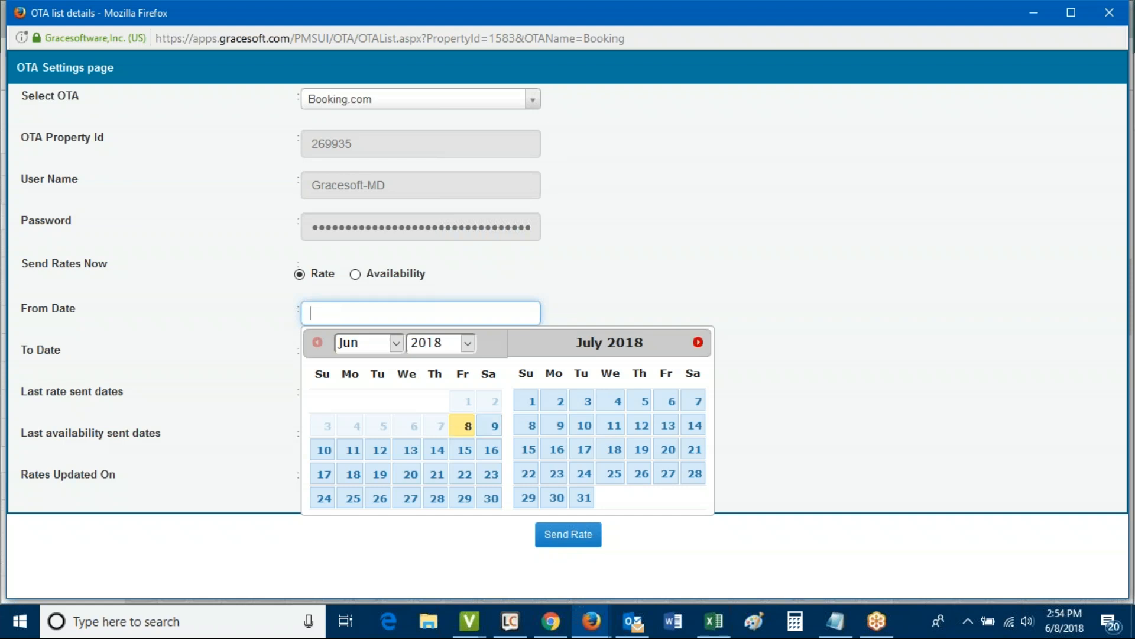
pyautogui.click(465, 426)
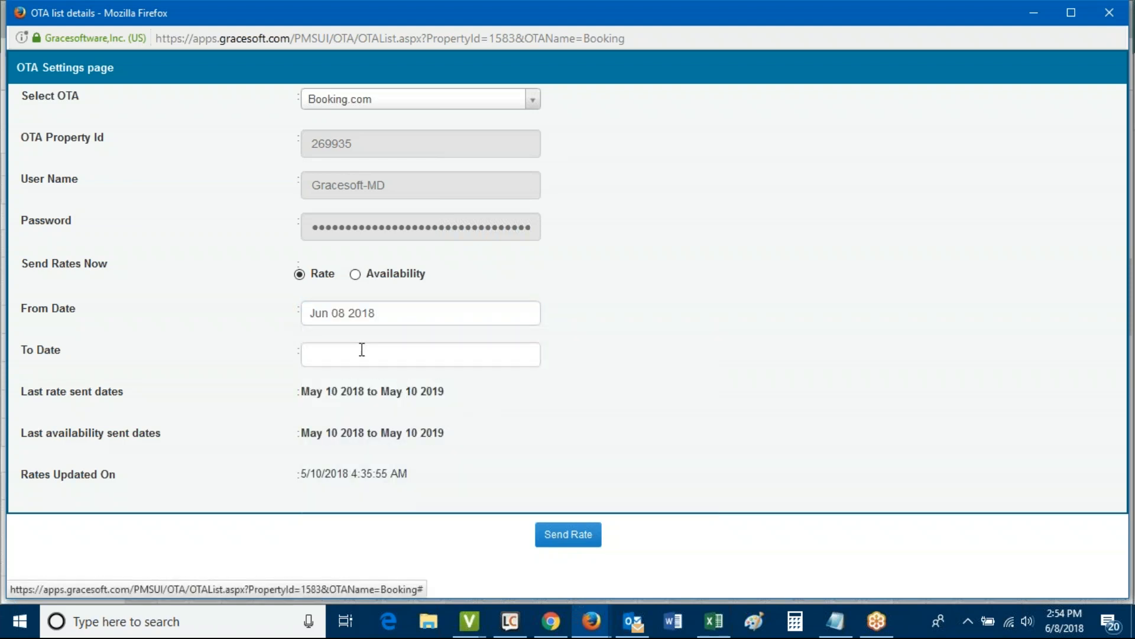
pyautogui.click(362, 349)
pyautogui.click(362, 350)
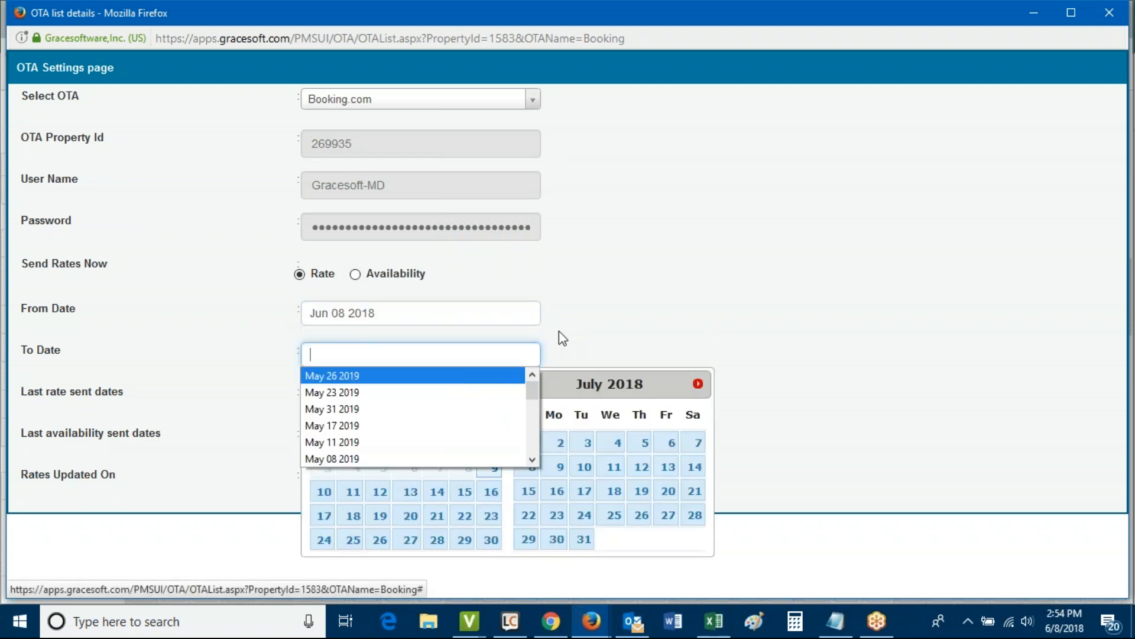
pyautogui.click(527, 351)
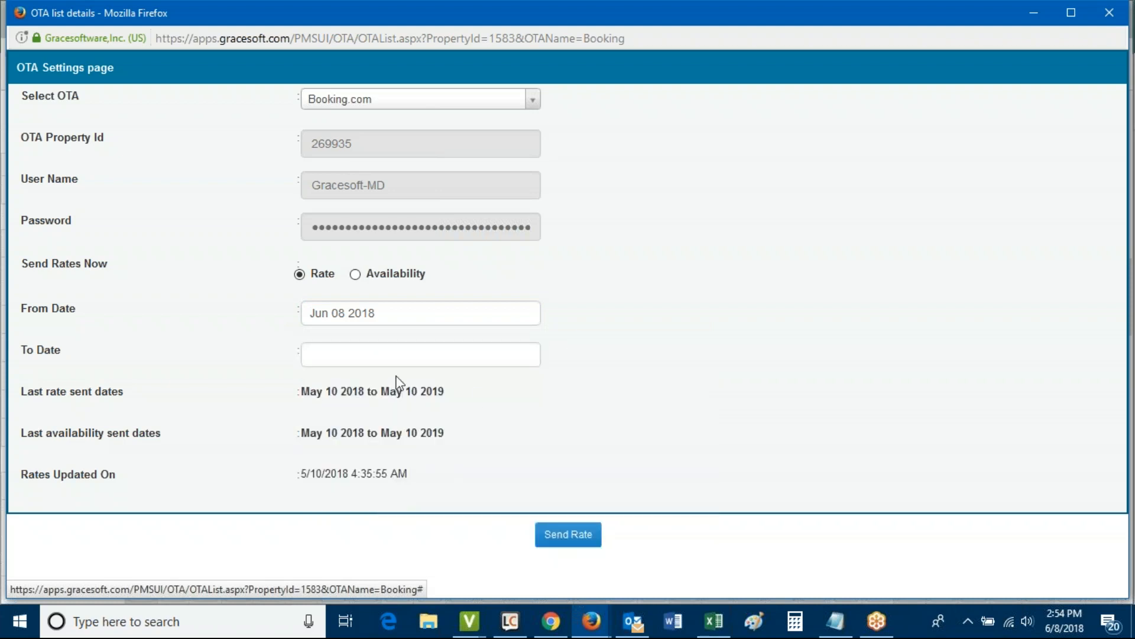
pyautogui.click(383, 358)
pyautogui.click(468, 385)
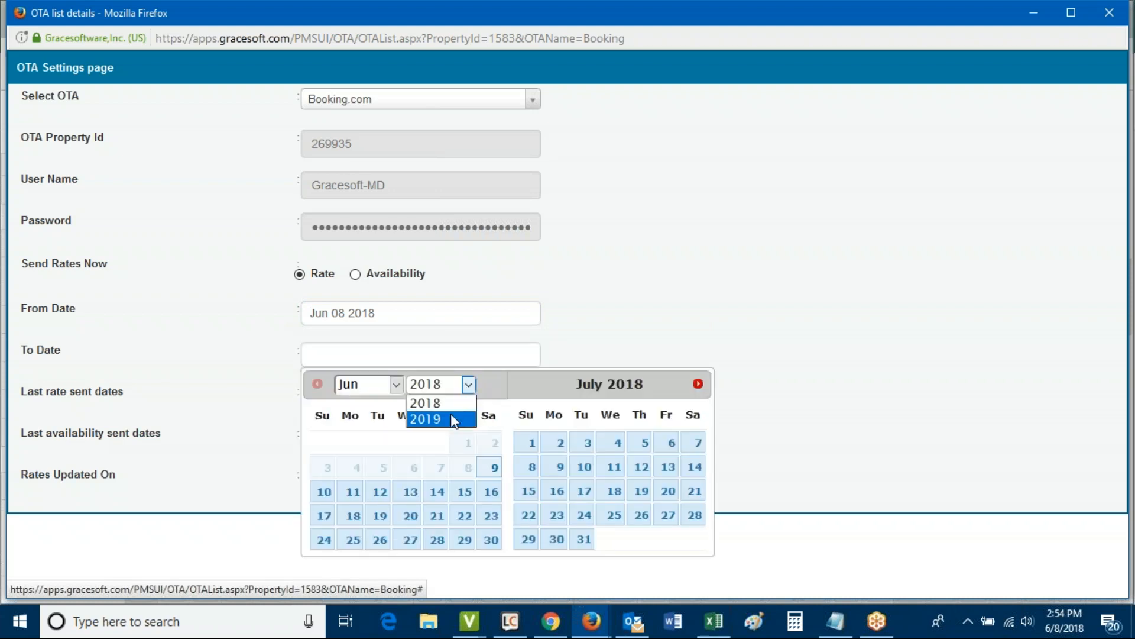
pyautogui.click(450, 420)
pyautogui.click(697, 469)
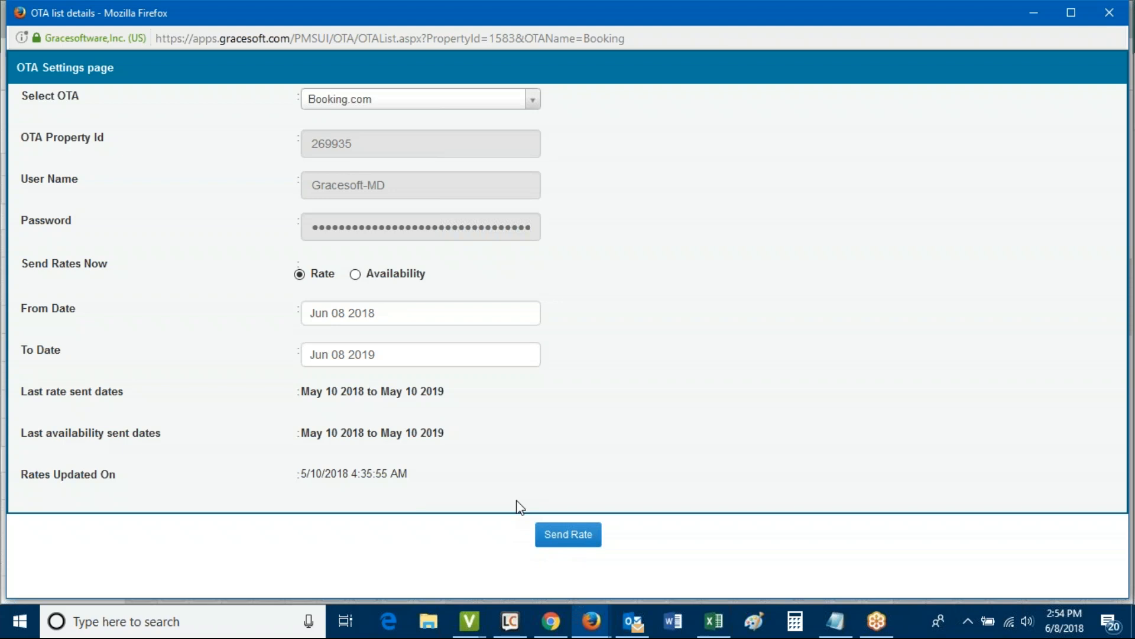
pyautogui.click(572, 534)
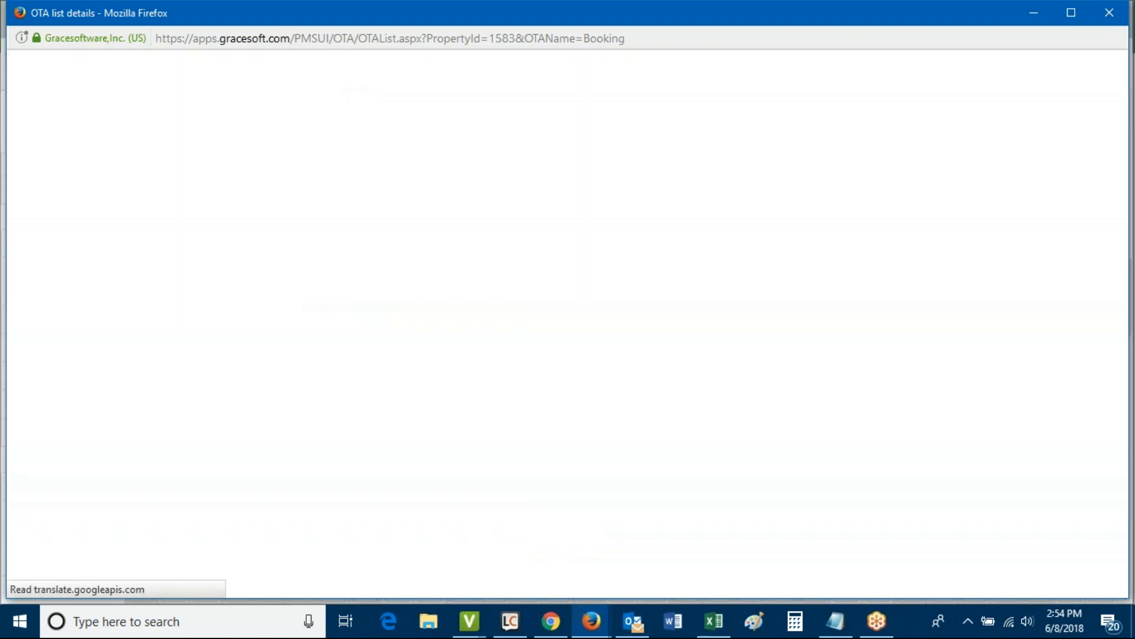
# Check the rate sending status, then reopen the Booking.com settings to recheck it and close them
pyautogui.moveTo(304, 311); pyautogui.dragTo(471, 318)
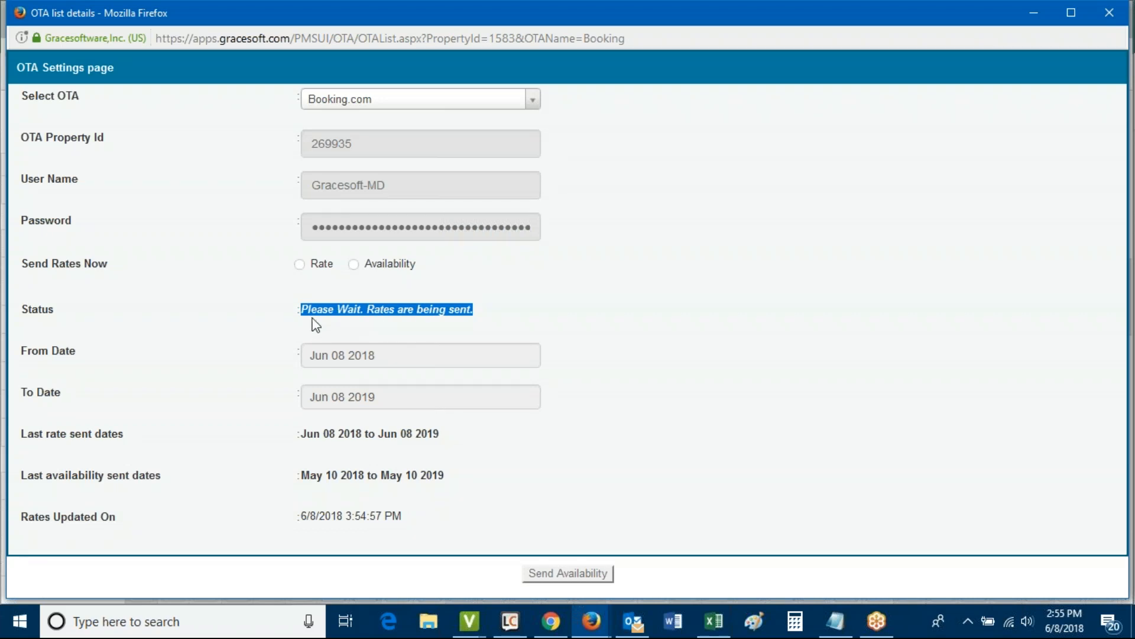
pyautogui.click(338, 319)
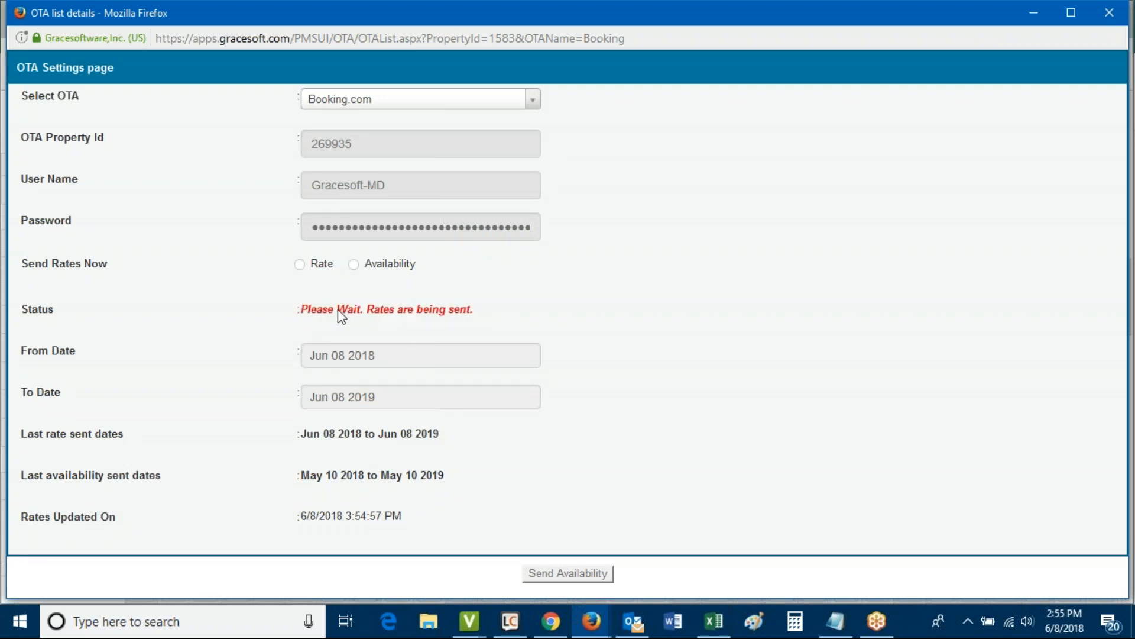
pyautogui.click(1120, 20)
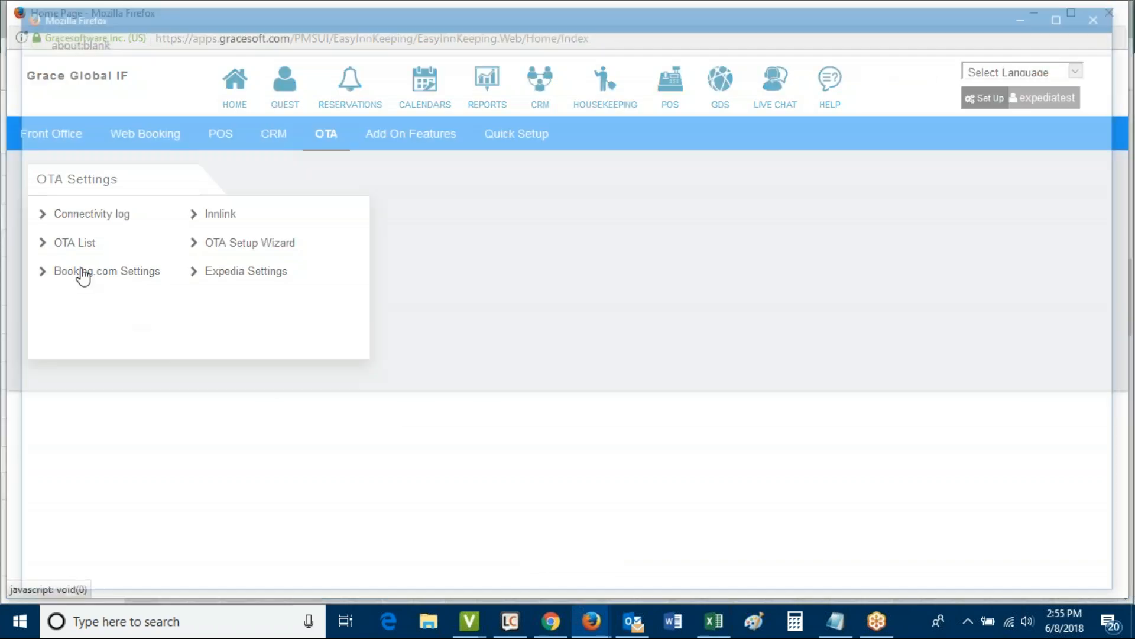
pyautogui.click(83, 274)
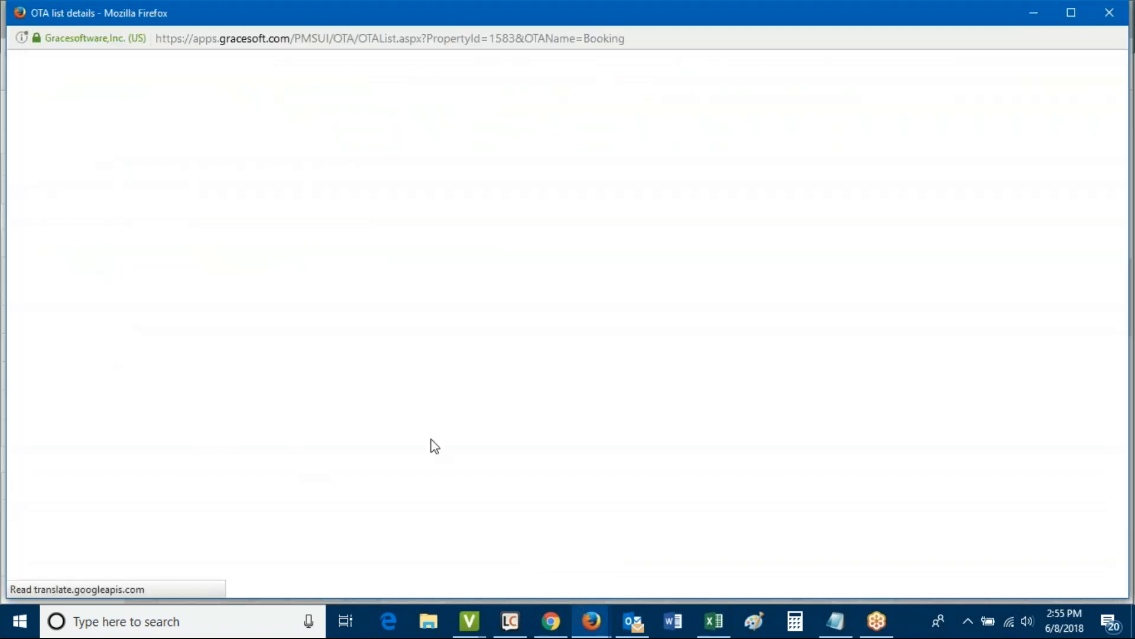
pyautogui.moveTo(302, 310); pyautogui.dragTo(476, 320)
pyautogui.click(636, 297)
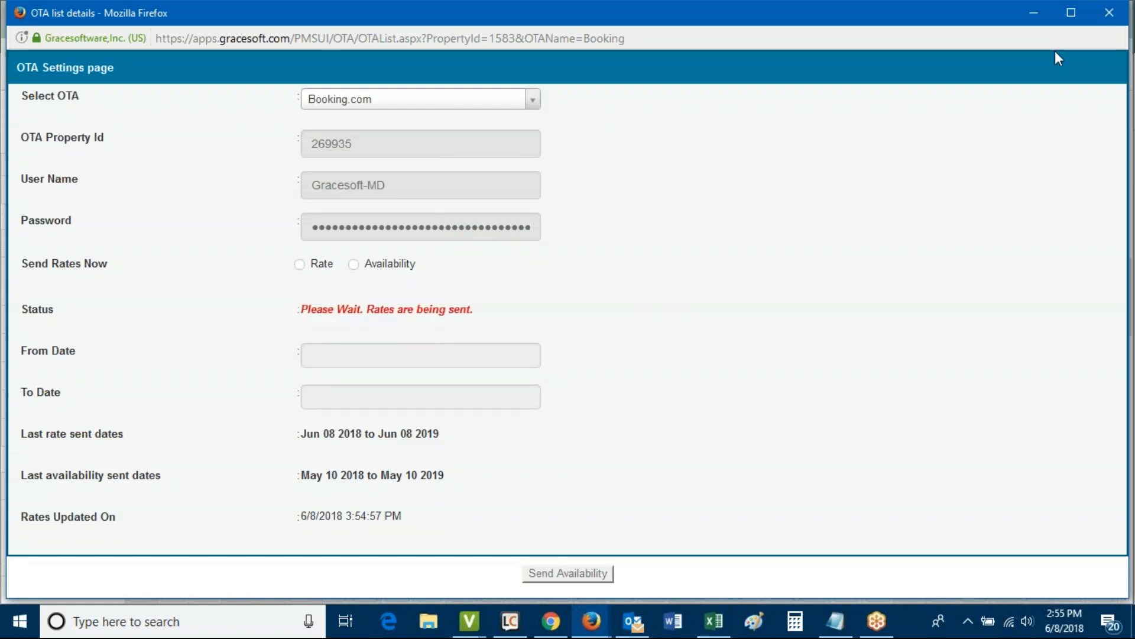
pyautogui.click(822, 27)
pyautogui.click(1062, 535)
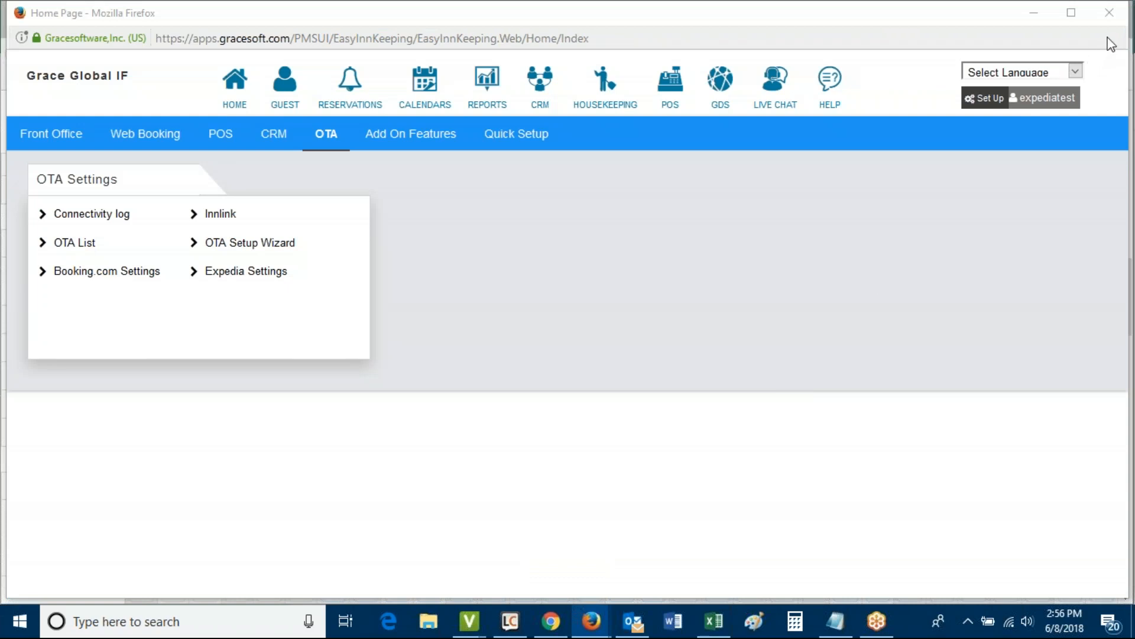
pyautogui.click(1077, 51)
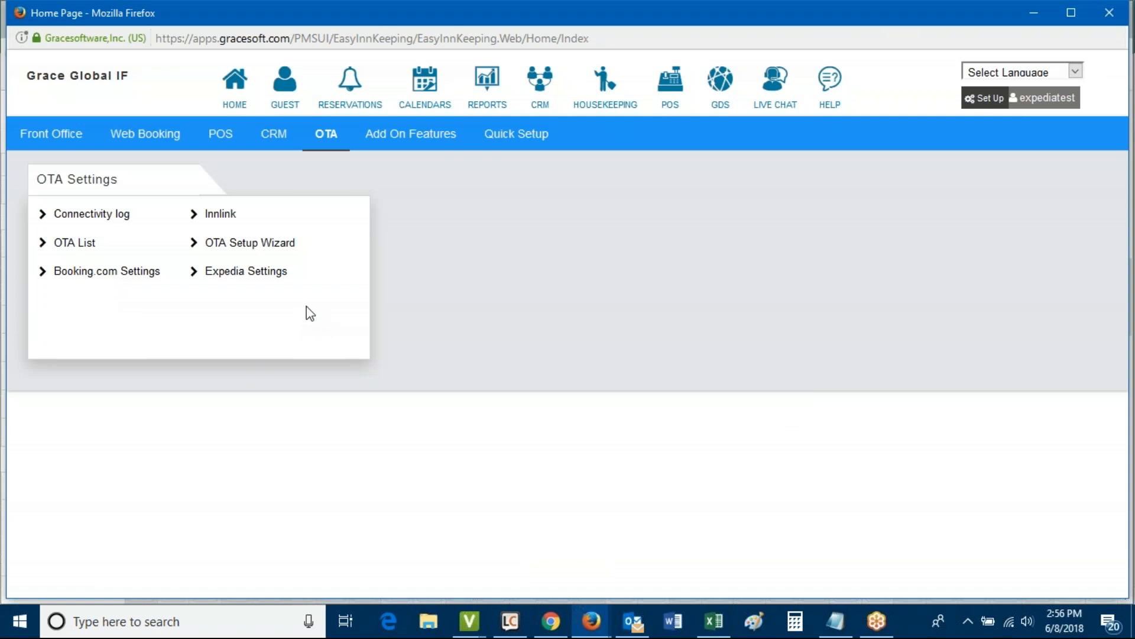
# Reopen the Booking.com settings, send availability for Jun 08 2018 to Jun 08 2019, and close the settings window
pyautogui.click(100, 273)
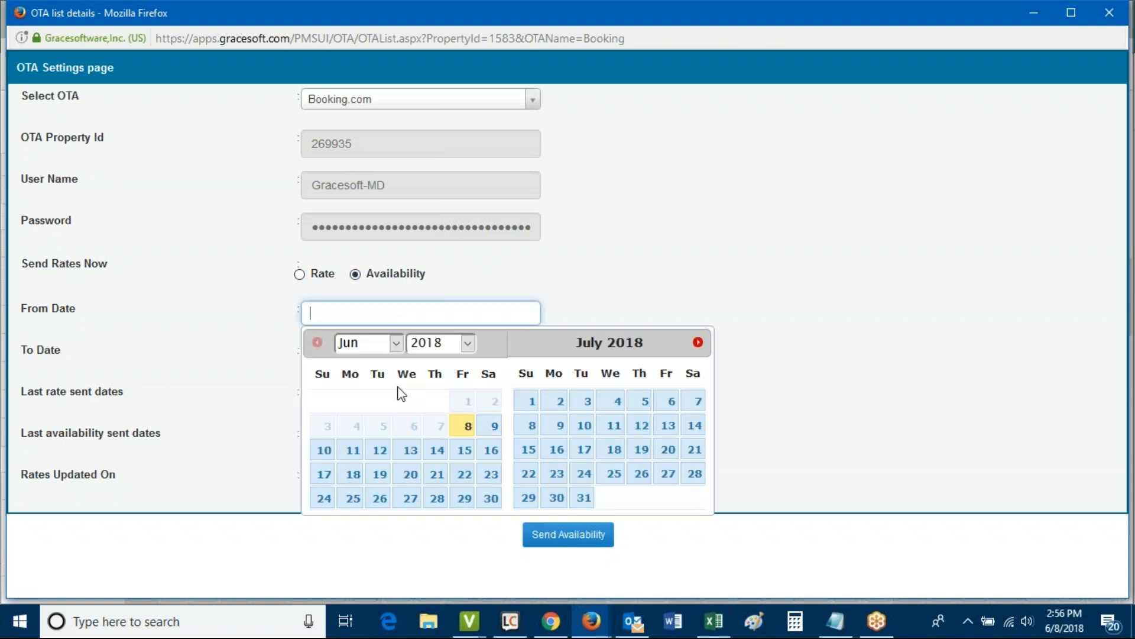
pyautogui.click(464, 425)
pyautogui.click(360, 355)
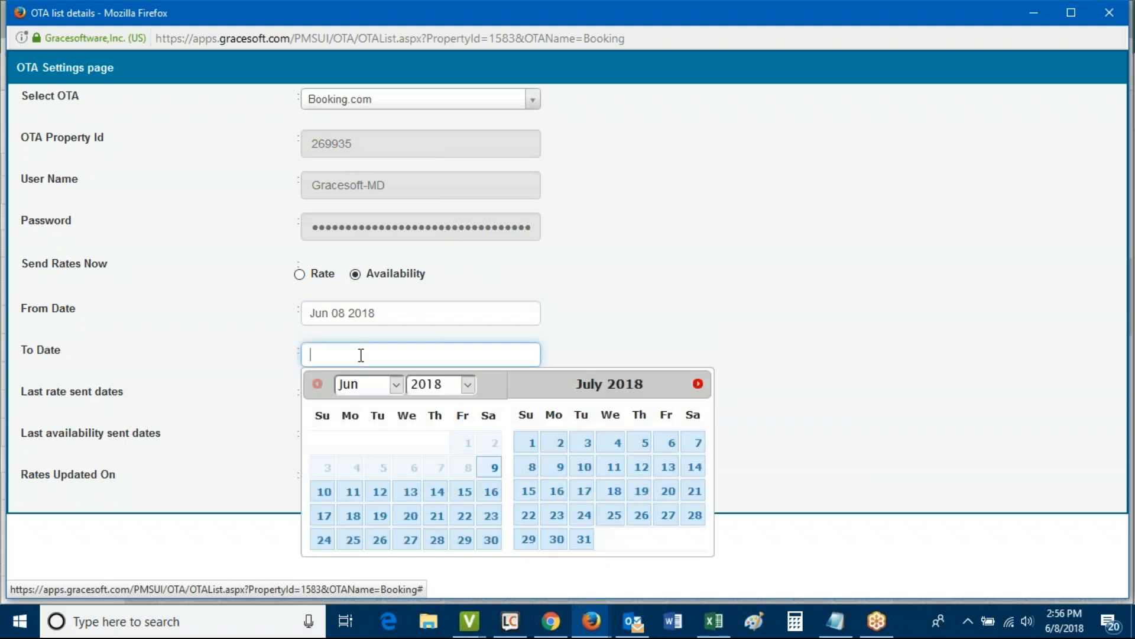
pyautogui.click(468, 384)
pyautogui.click(459, 422)
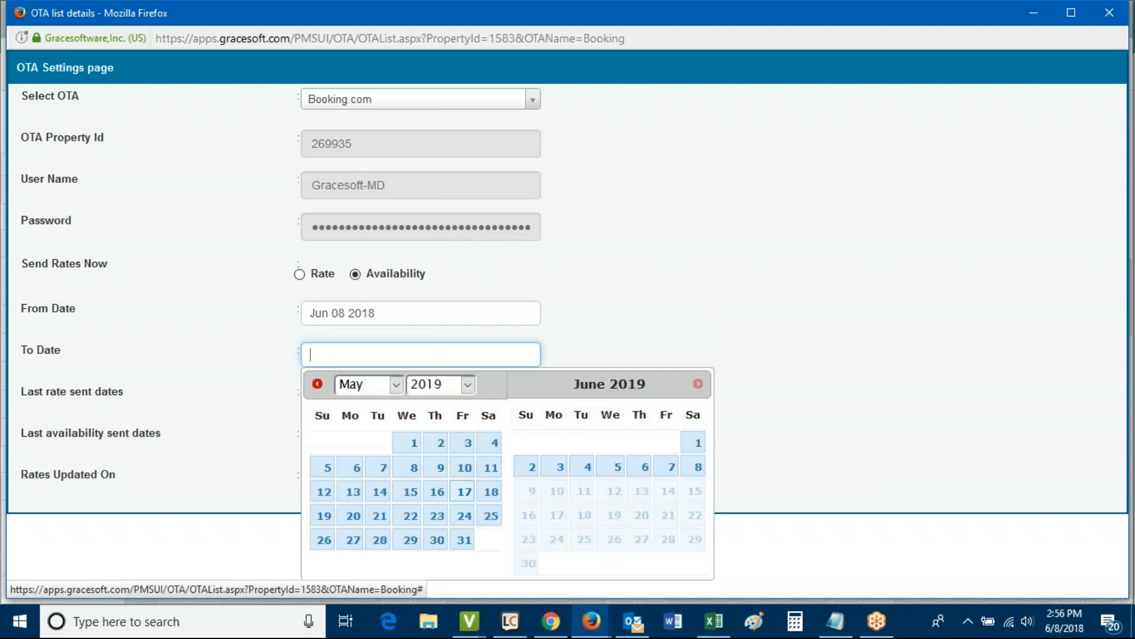
pyautogui.click(694, 467)
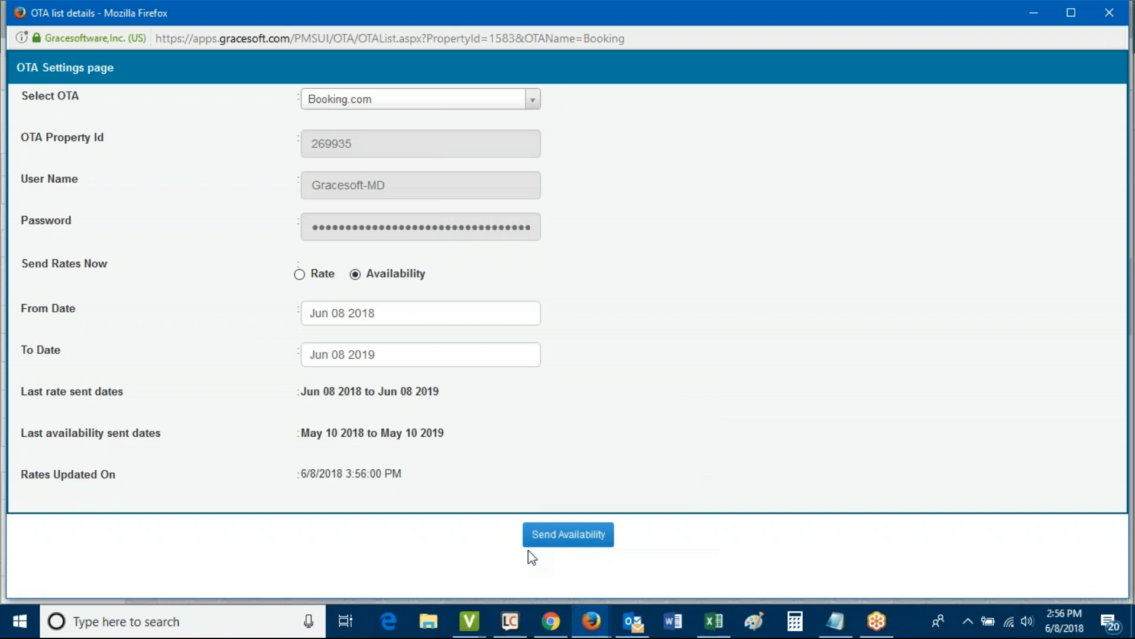
pyautogui.click(568, 538)
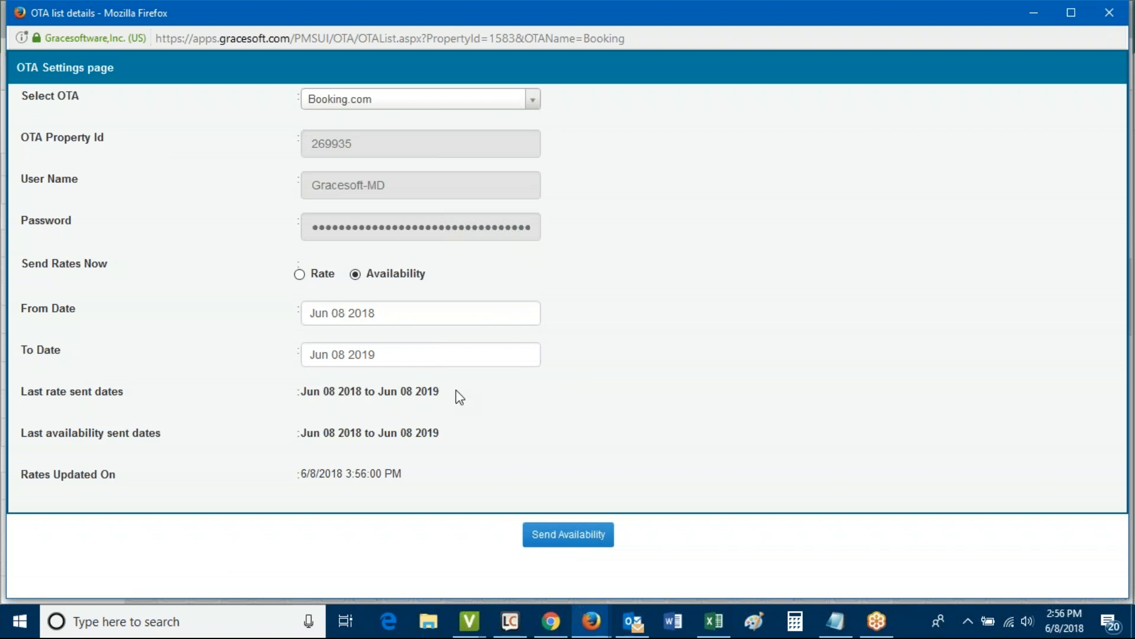
pyautogui.click(1110, 14)
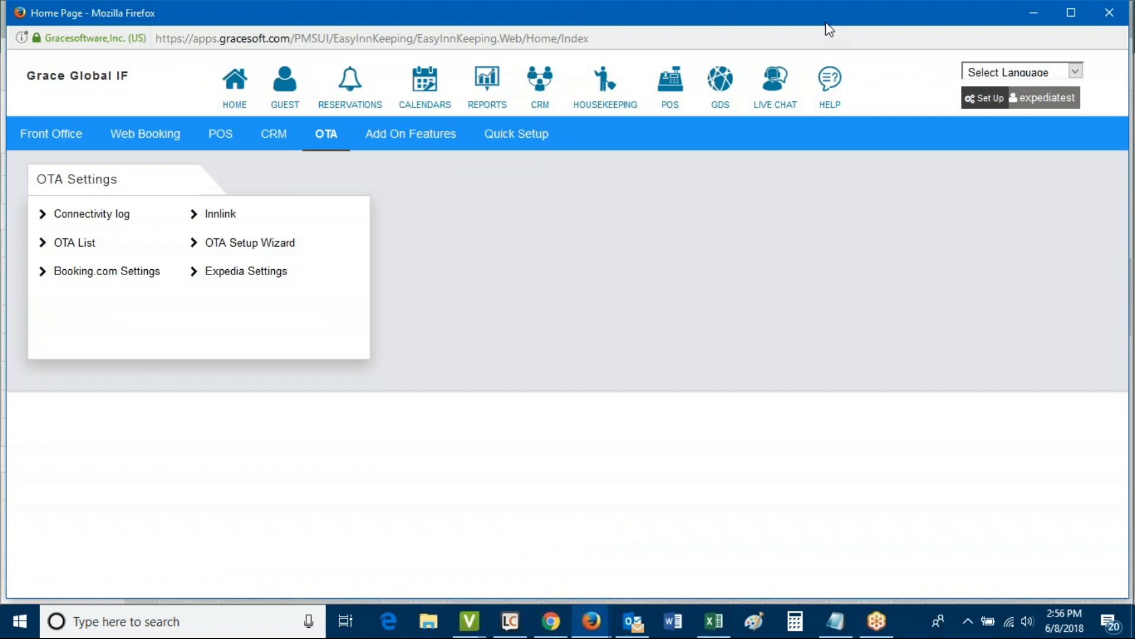
pyautogui.click(832, 49)
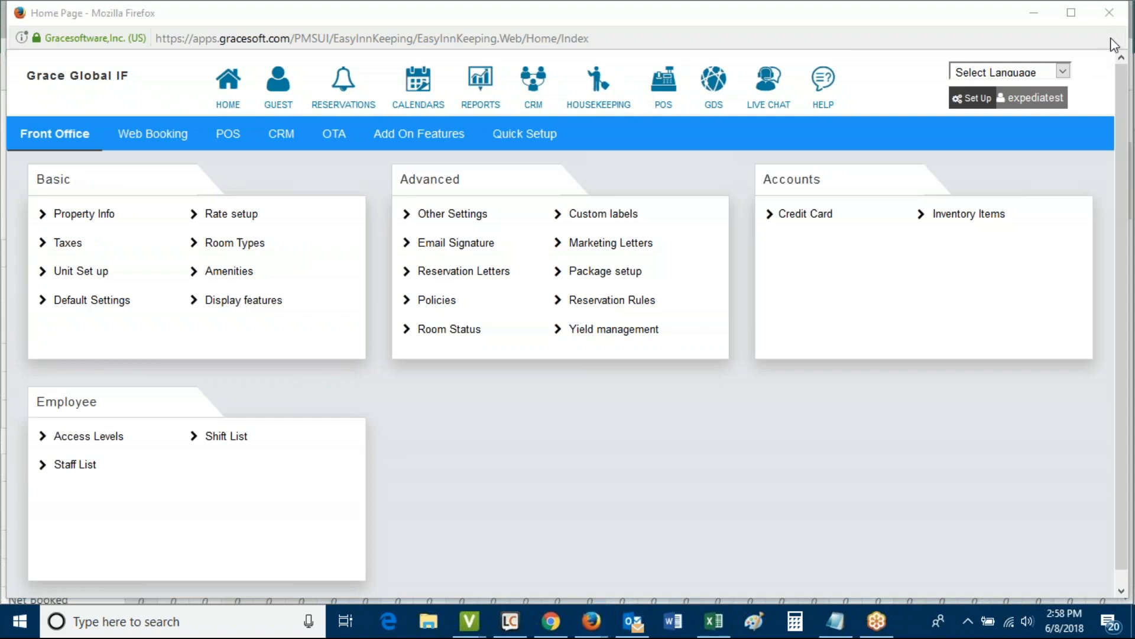
# Switch to the Booking.com extranet and reopen the test hotel's rates and availability calendar by way of its home page
pyautogui.moveTo(589, 627)
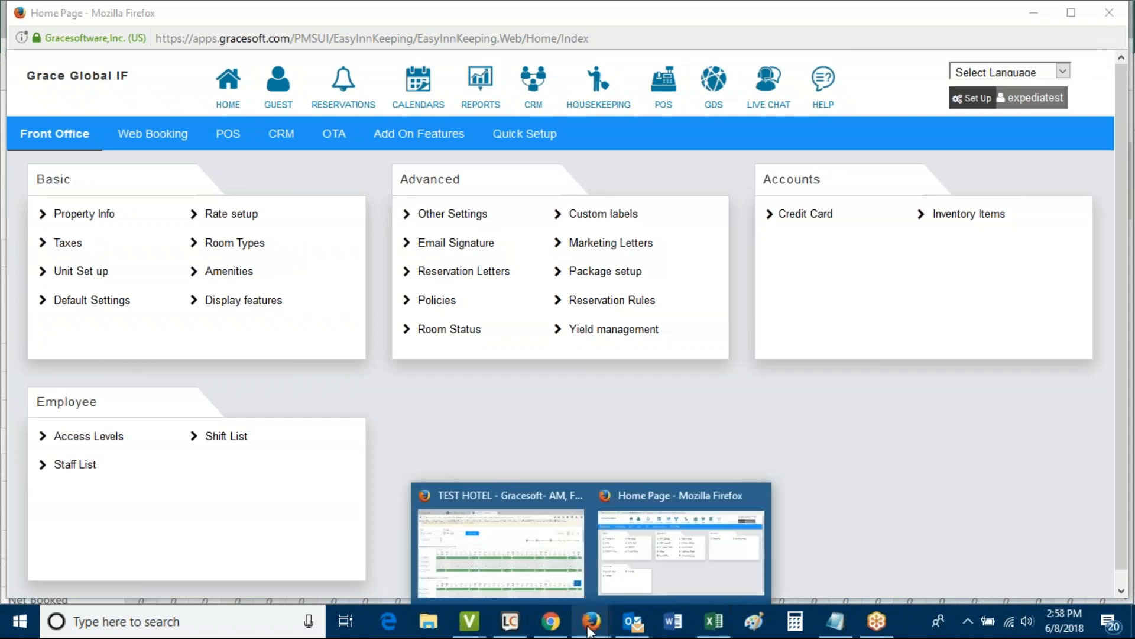
pyautogui.click(548, 559)
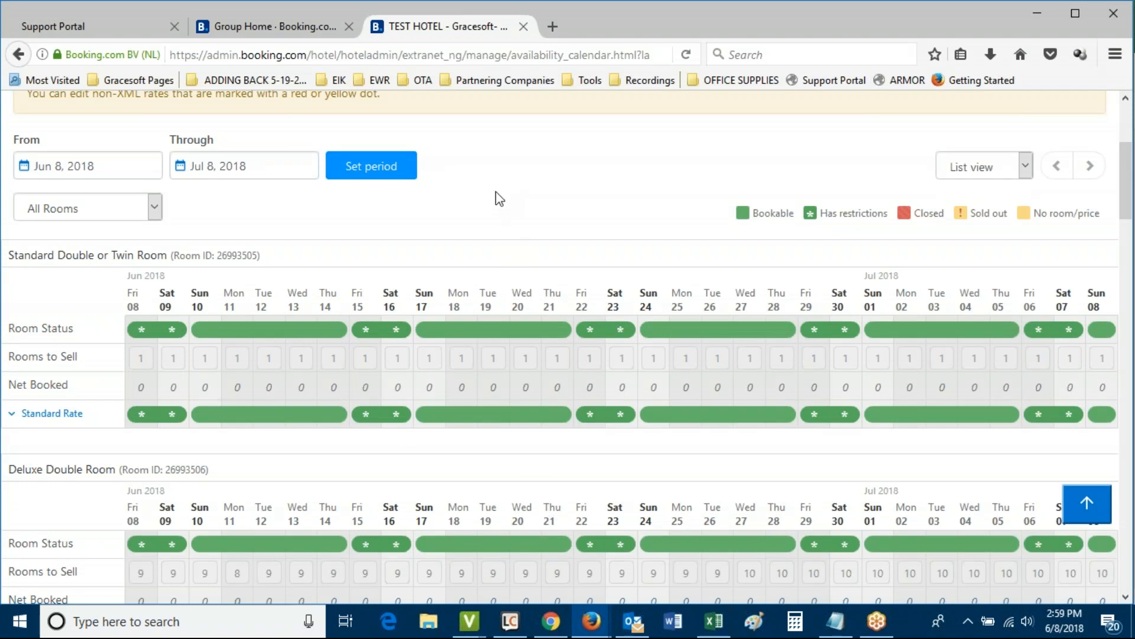
pyautogui.scroll(4, 499, 200)
pyautogui.click(125, 171)
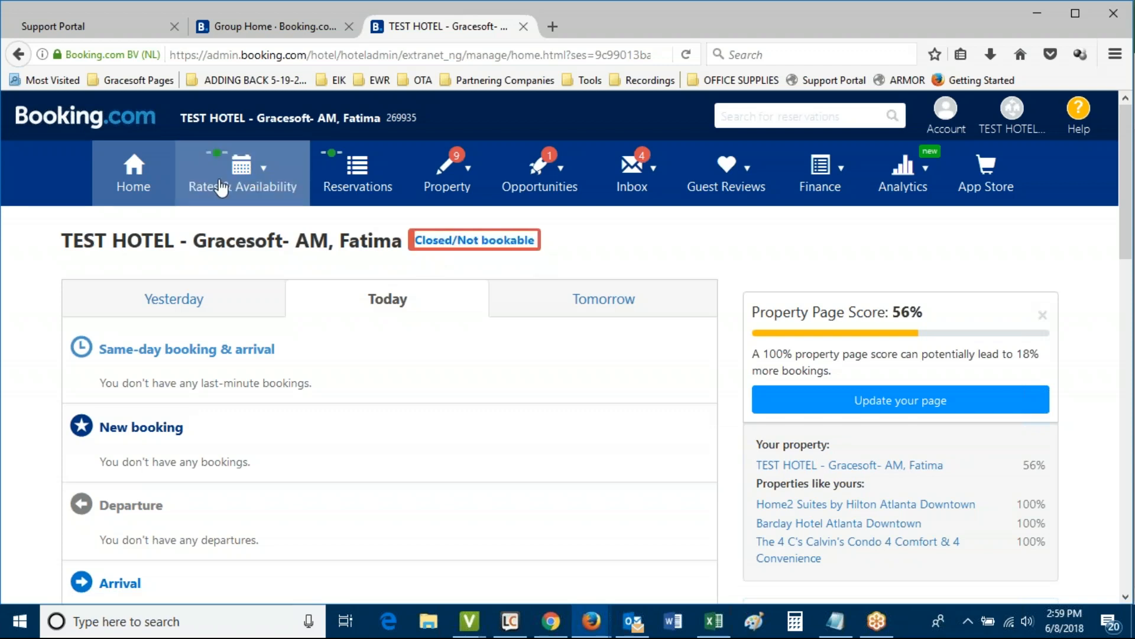
pyautogui.click(247, 176)
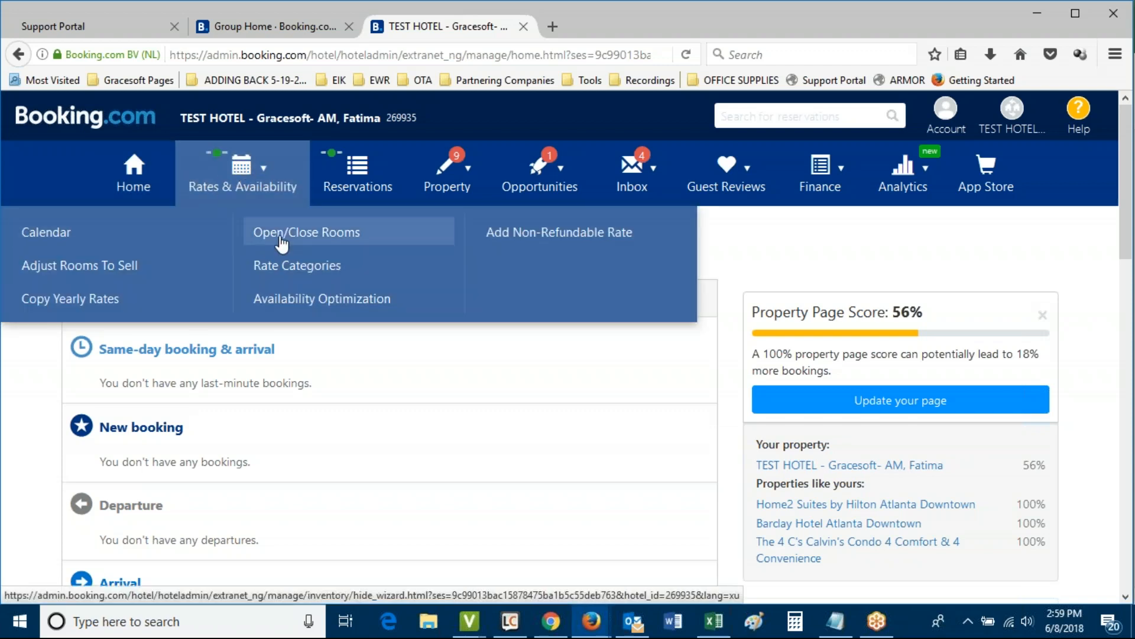
pyautogui.click(119, 232)
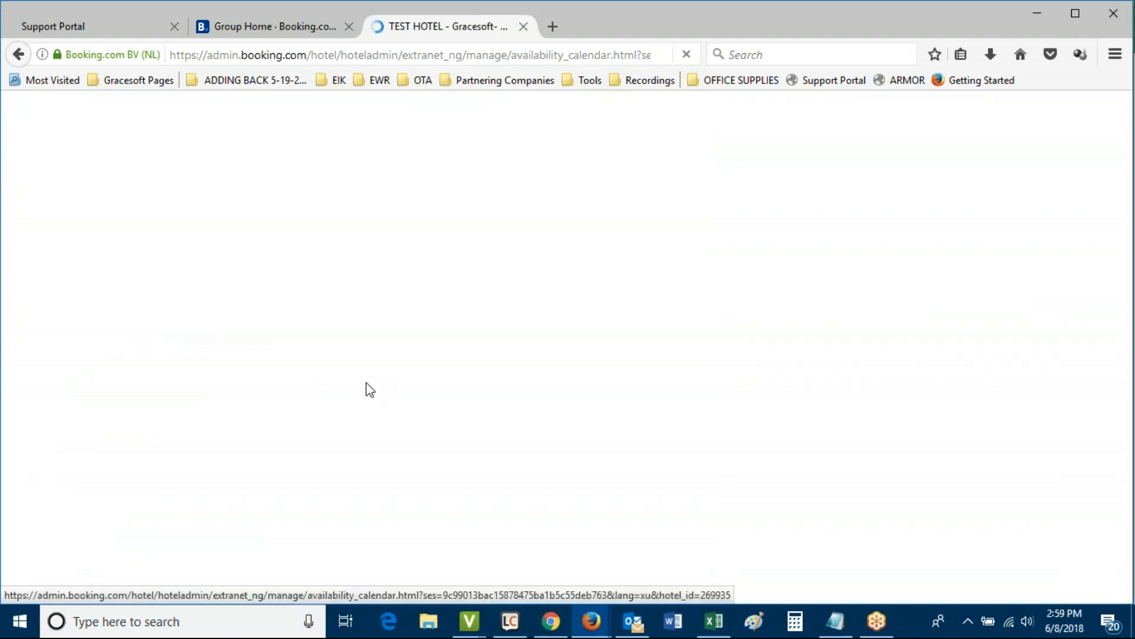
# Examine the room status, rooms to sell and rate rows of the room types for Jun 8 to Jul 8, 2018
pyautogui.scroll(-3, 312, 427)
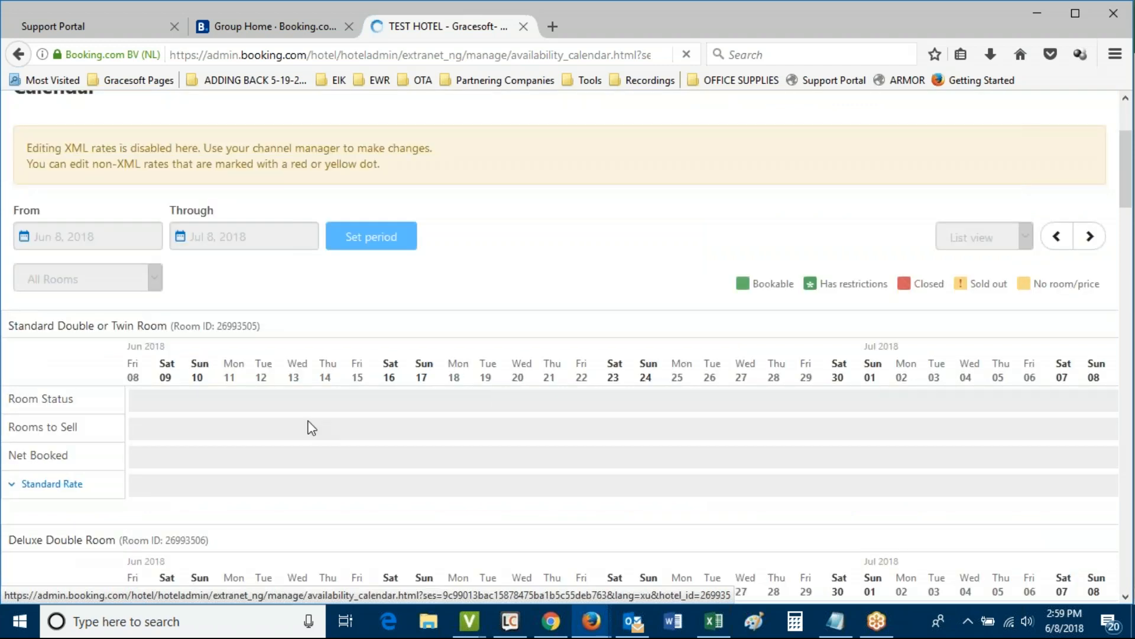
pyautogui.scroll(-5, 473, 342)
pyautogui.scroll(-2, 451, 385)
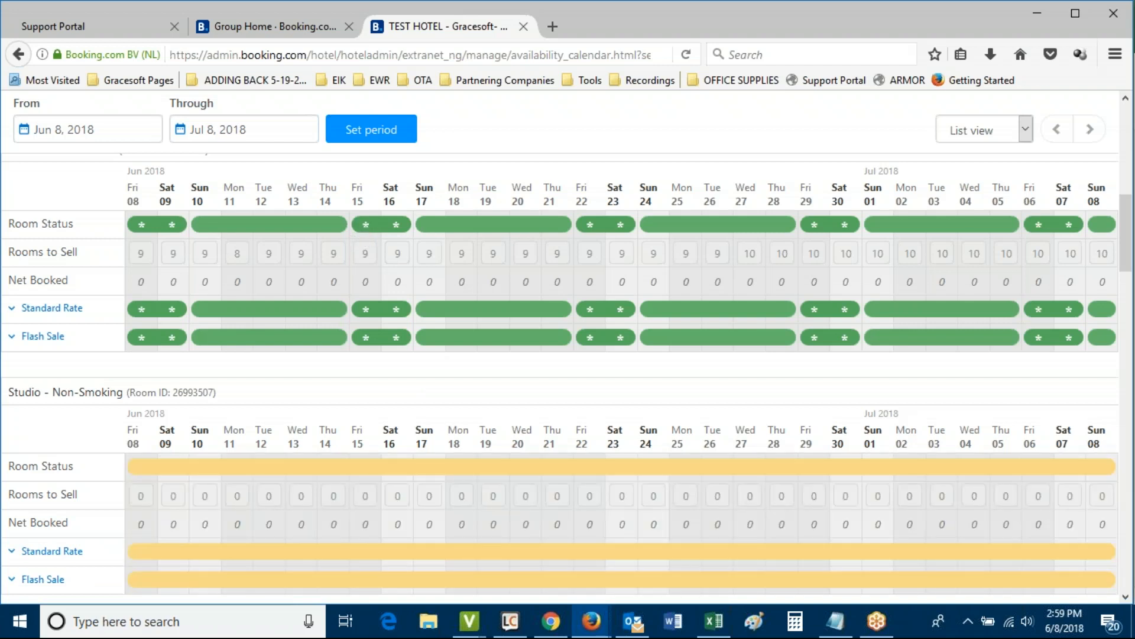
pyautogui.click(366, 342)
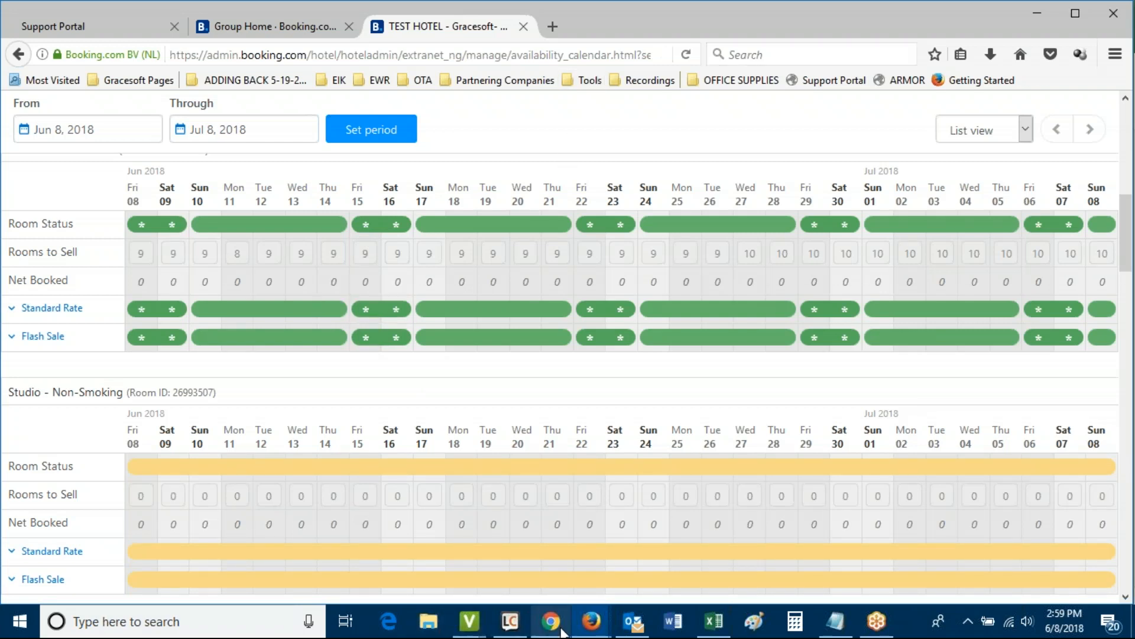
# Switch to the Easy InnKeeping window, go to the monthly room calendar and open the GDS reservation details
pyautogui.moveTo(591, 621)
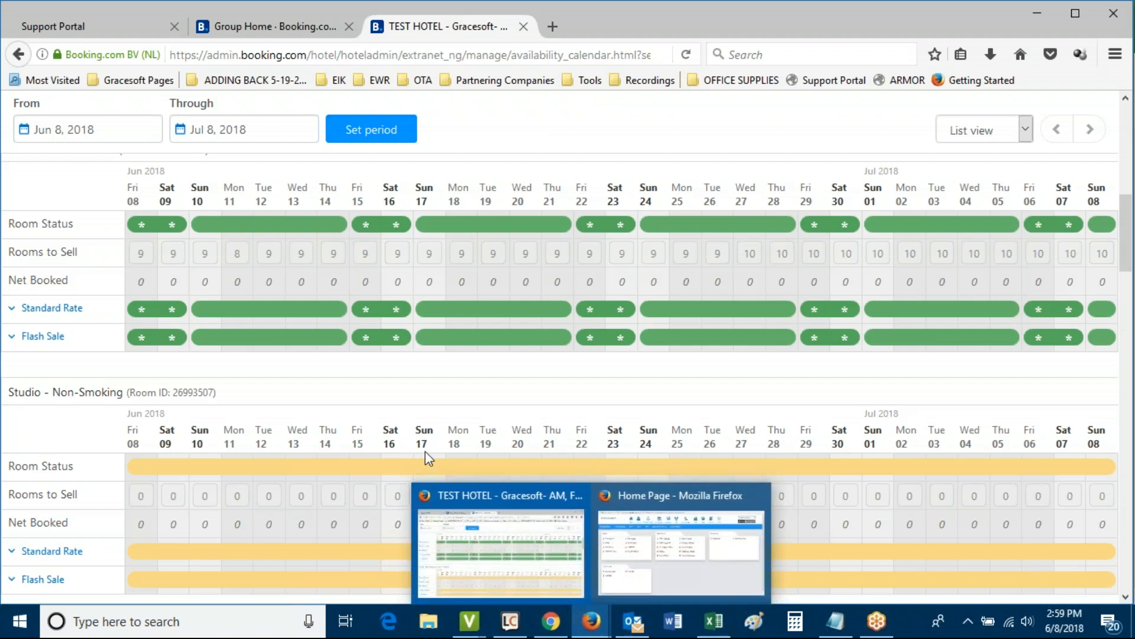
pyautogui.click(698, 571)
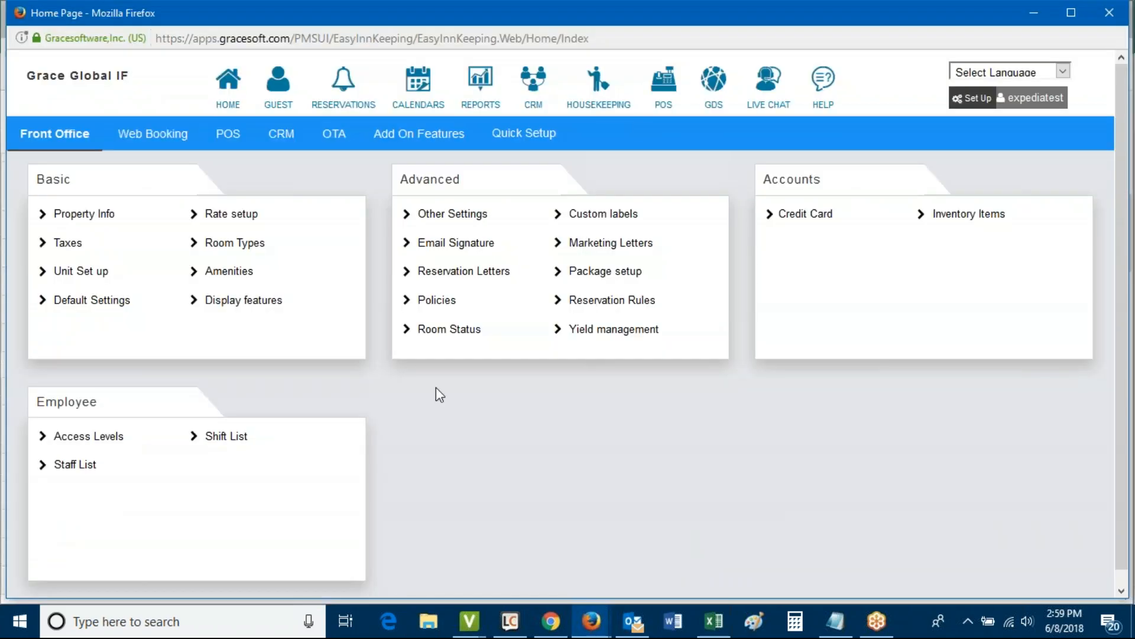
pyautogui.click(421, 93)
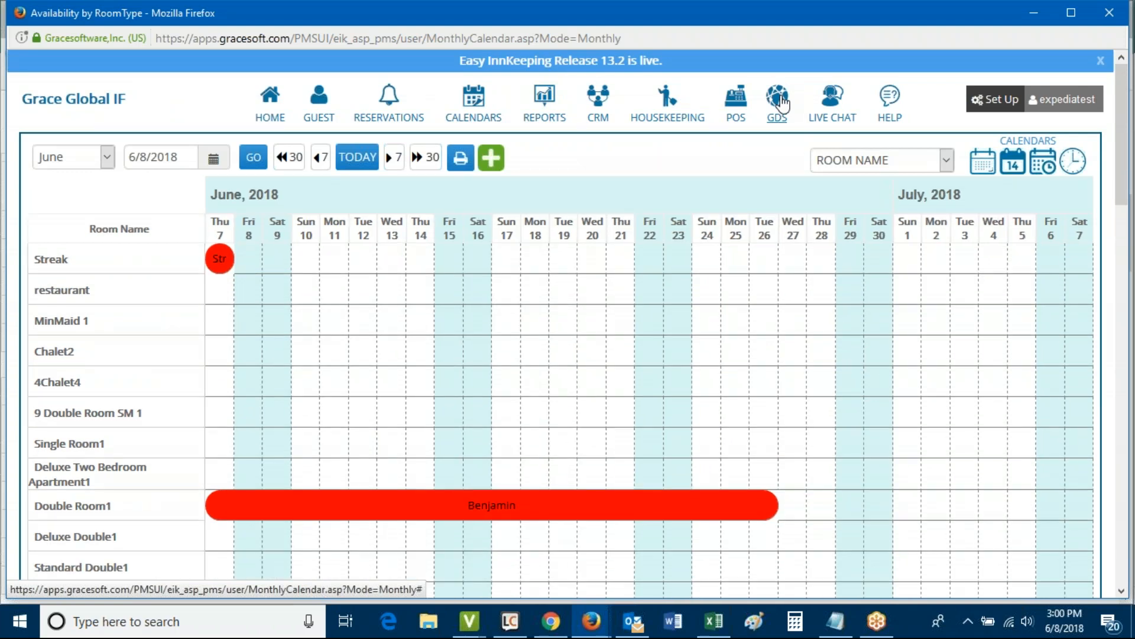
pyautogui.click(783, 109)
pyautogui.click(781, 110)
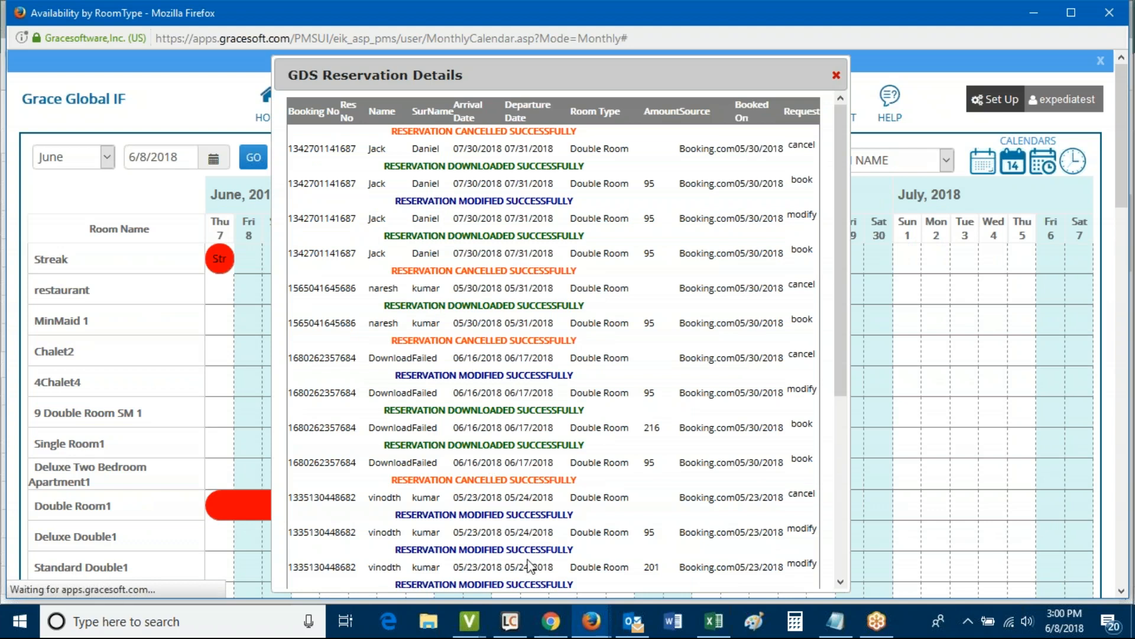
# Review the cancelled, modified and downloaded status headings in the GDS reservation list
pyautogui.moveTo(391, 130); pyautogui.dragTo(576, 134)
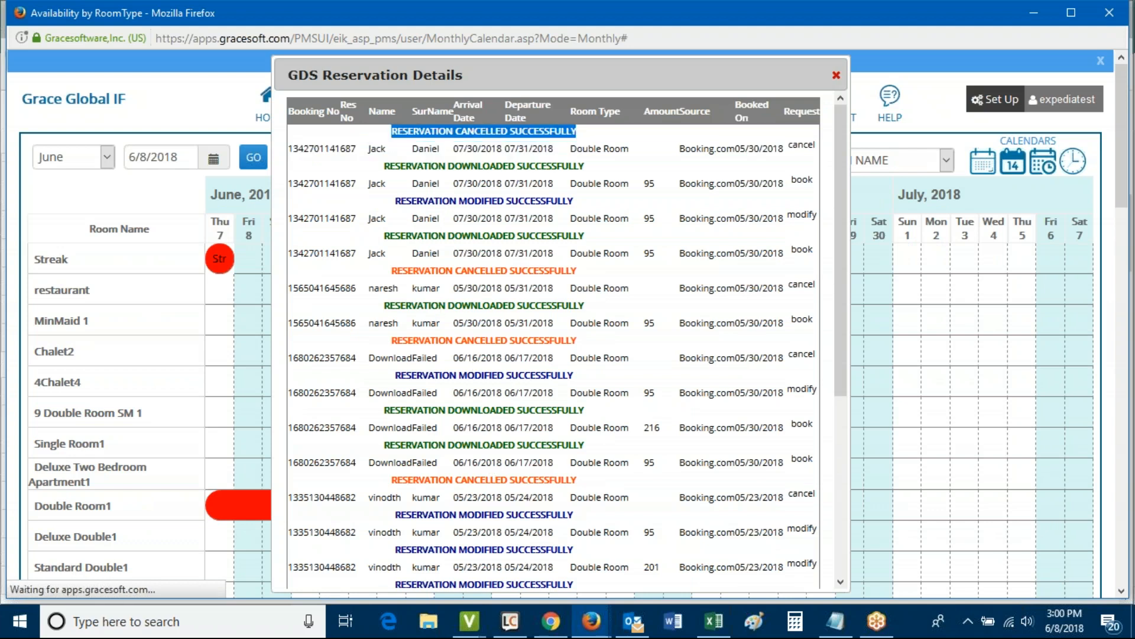
pyautogui.moveTo(394, 201); pyautogui.dragTo(573, 203)
pyautogui.moveTo(384, 235); pyautogui.dragTo(573, 232)
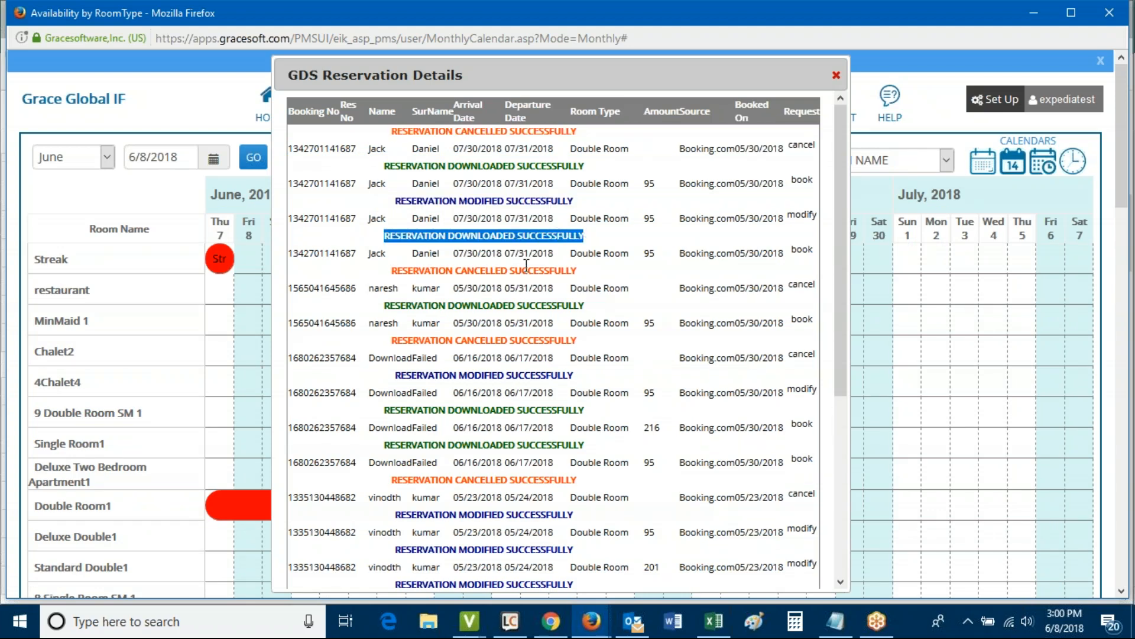
pyautogui.scroll(-3, 621, 320)
pyautogui.scroll(3, 623, 320)
# Examine the top reservations' booking number, reservation number, dates, room type, amount, source, booked-on date and request type
pyautogui.moveTo(289, 148); pyautogui.dragTo(318, 150)
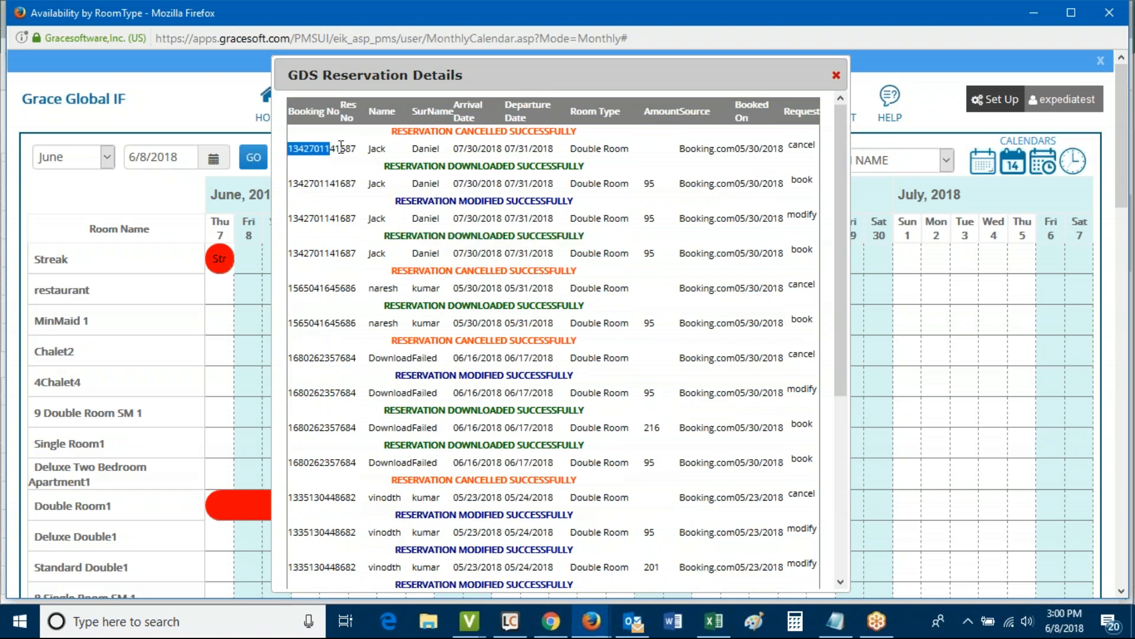
pyautogui.click(343, 149)
pyautogui.moveTo(352, 149); pyautogui.dragTo(450, 158)
pyautogui.doubleClick(349, 149)
pyautogui.doubleClick(544, 147)
pyautogui.moveTo(572, 152); pyautogui.dragTo(672, 157)
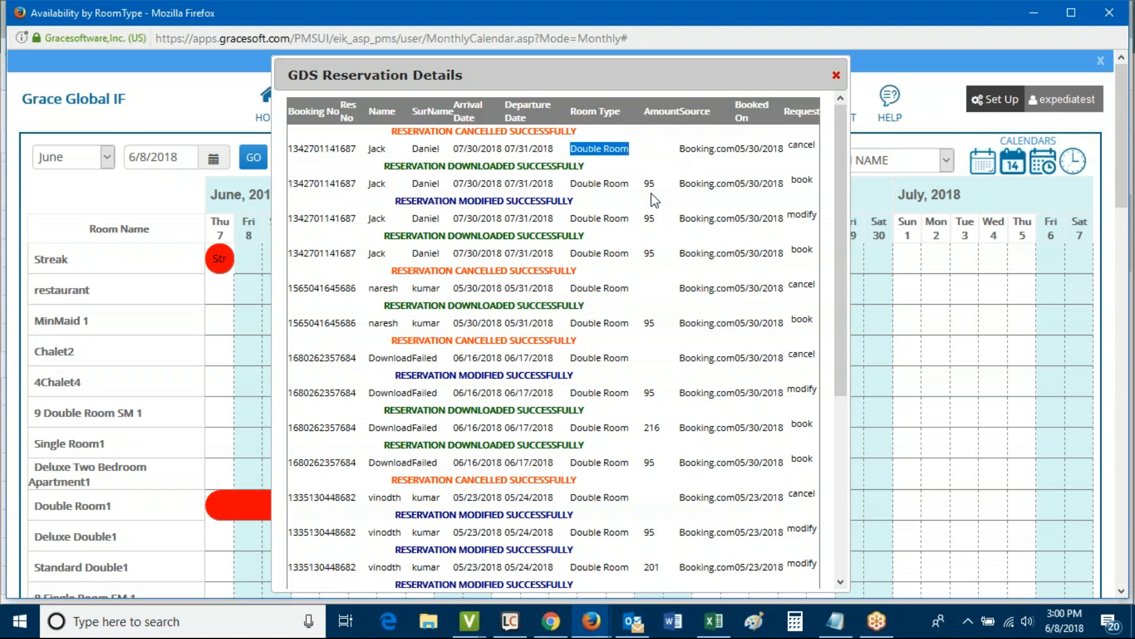
pyautogui.click(658, 180)
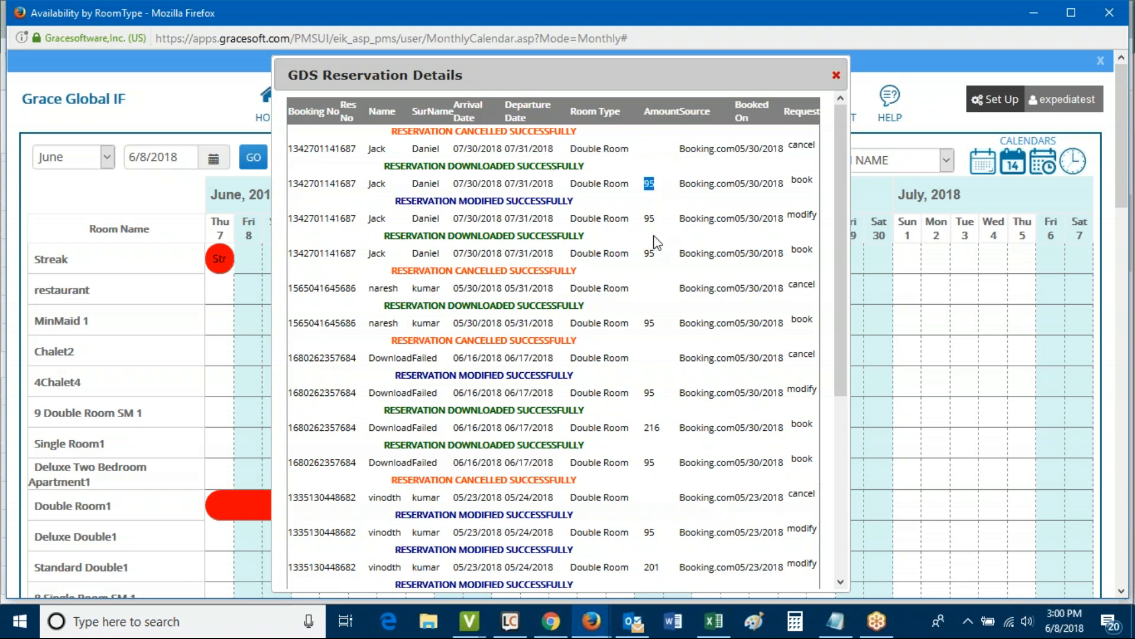
pyautogui.moveTo(678, 149); pyautogui.dragTo(737, 148)
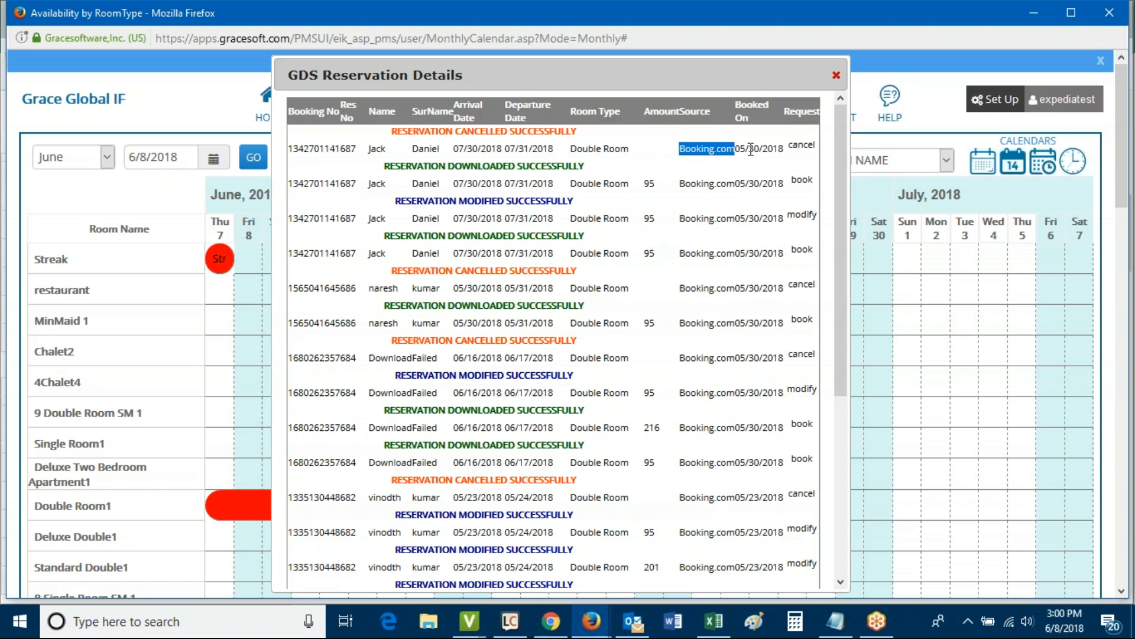
pyautogui.moveTo(735, 148); pyautogui.dragTo(784, 149)
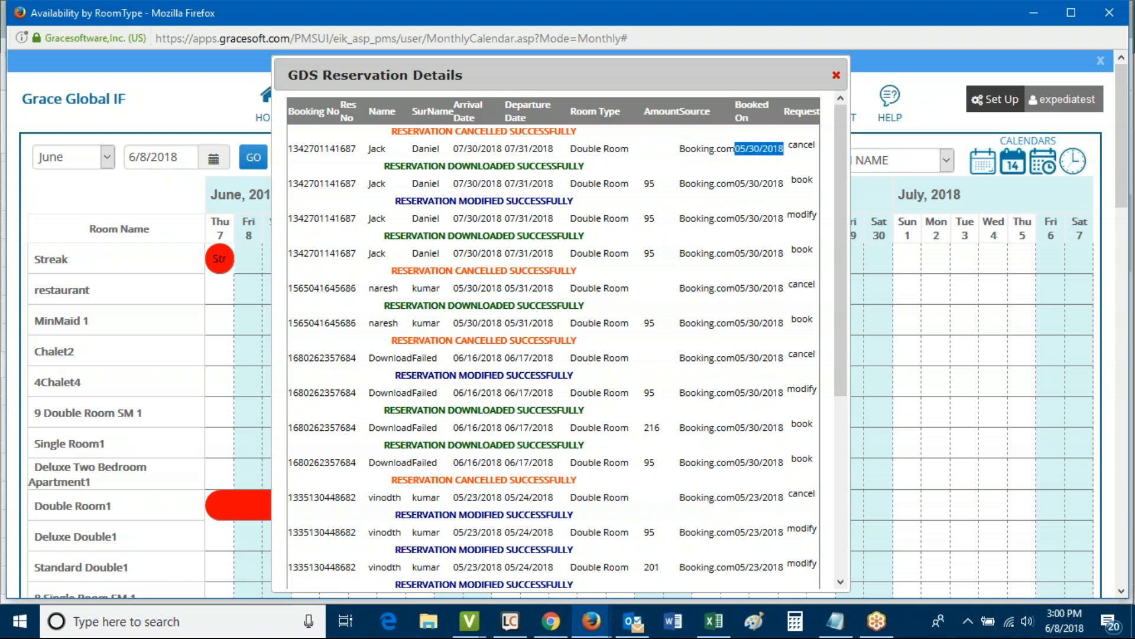
pyautogui.doubleClick(797, 147)
pyautogui.doubleClick(801, 180)
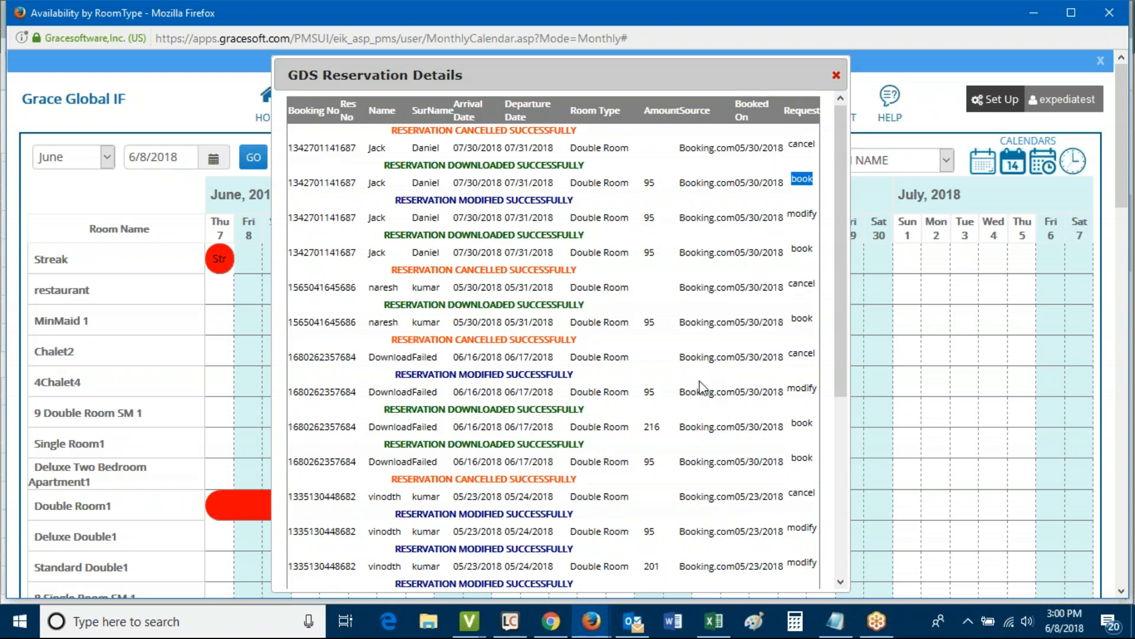
# Look through the older GDS reservations, recheck the topmost entry's status and booking source, and close the reservation details
pyautogui.scroll(-3, 618, 384)
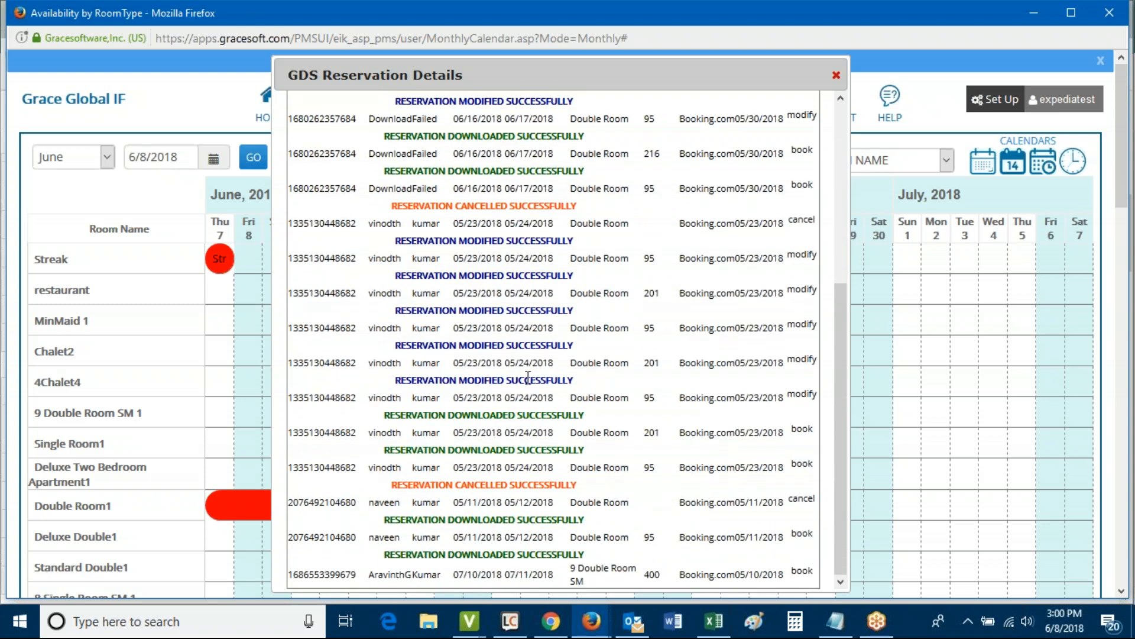
pyautogui.scroll(5, 618, 385)
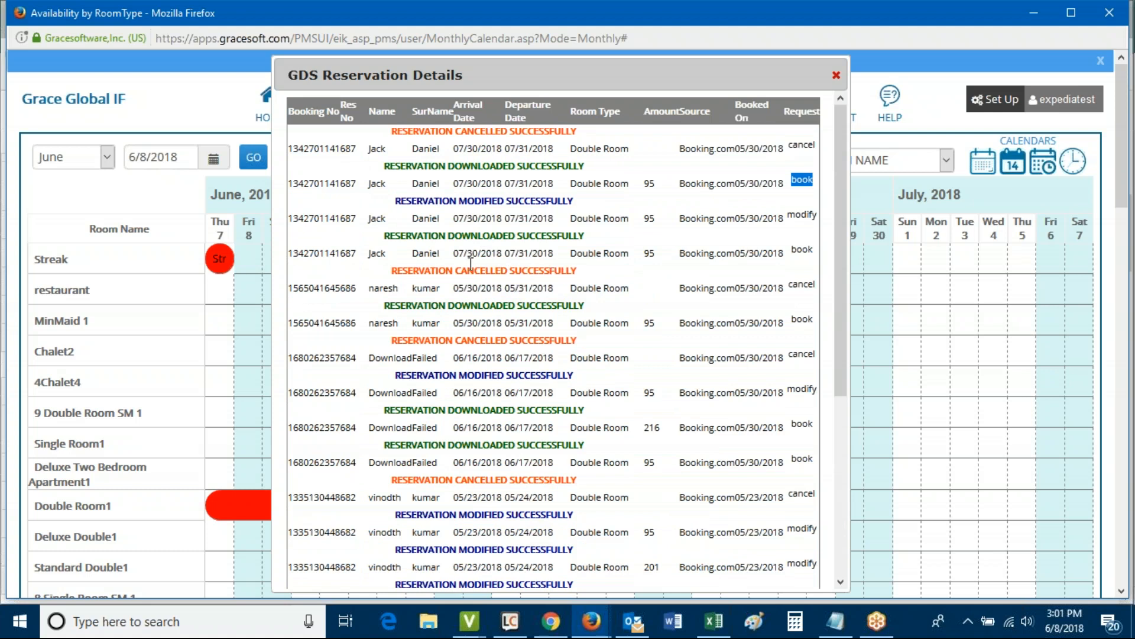
pyautogui.moveTo(348, 132); pyautogui.dragTo(583, 131)
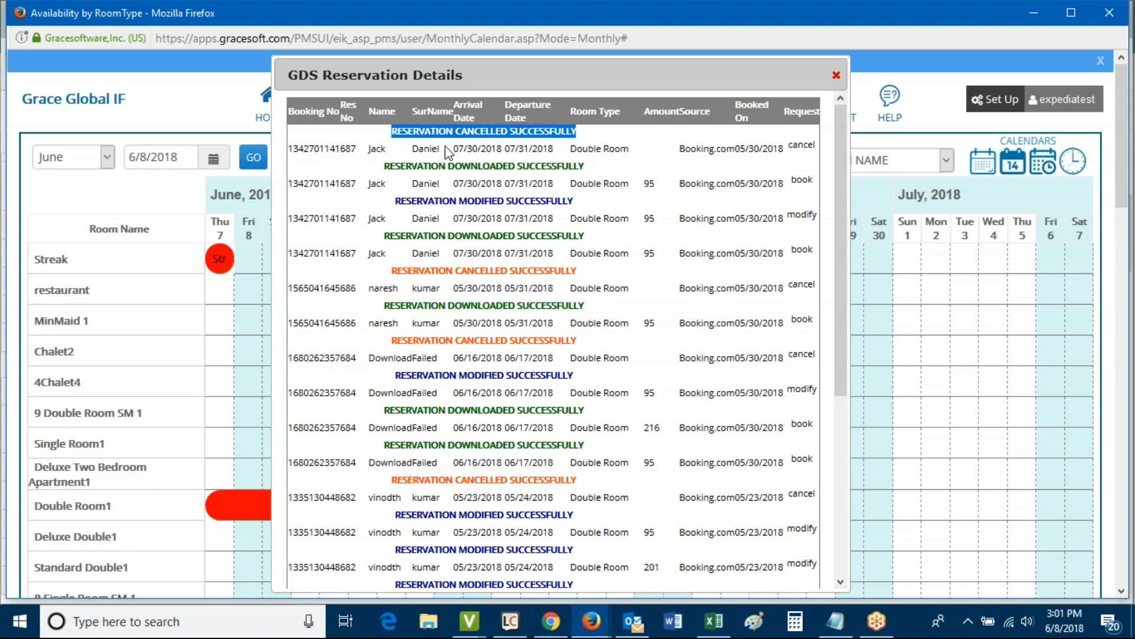
pyautogui.click(382, 132)
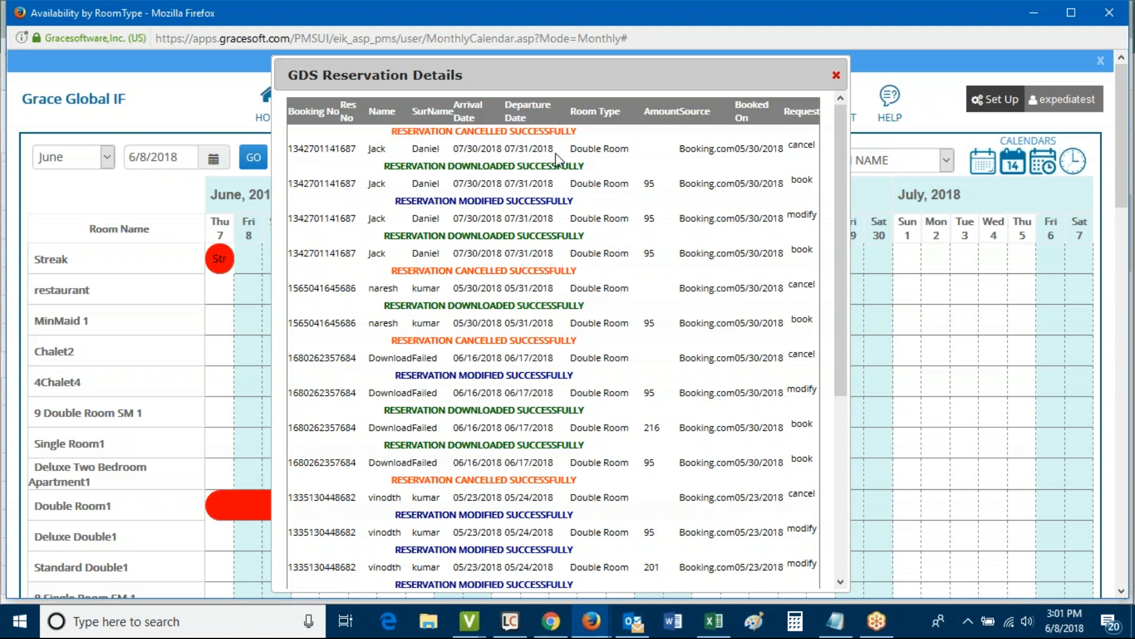
pyautogui.moveTo(679, 149); pyautogui.dragTo(740, 148)
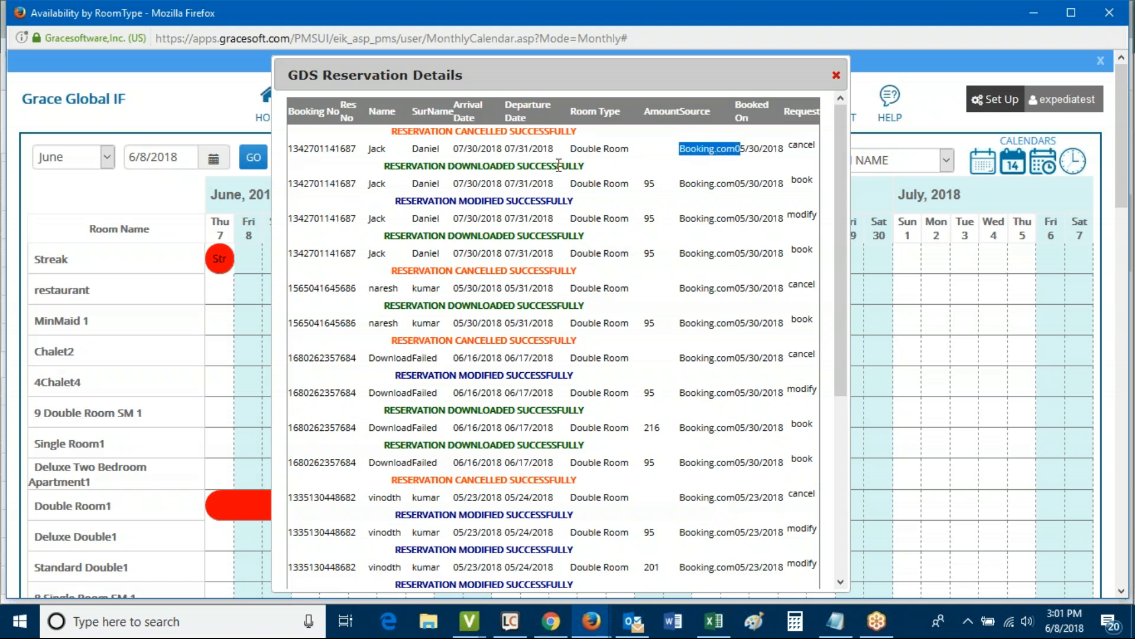
pyautogui.click(520, 149)
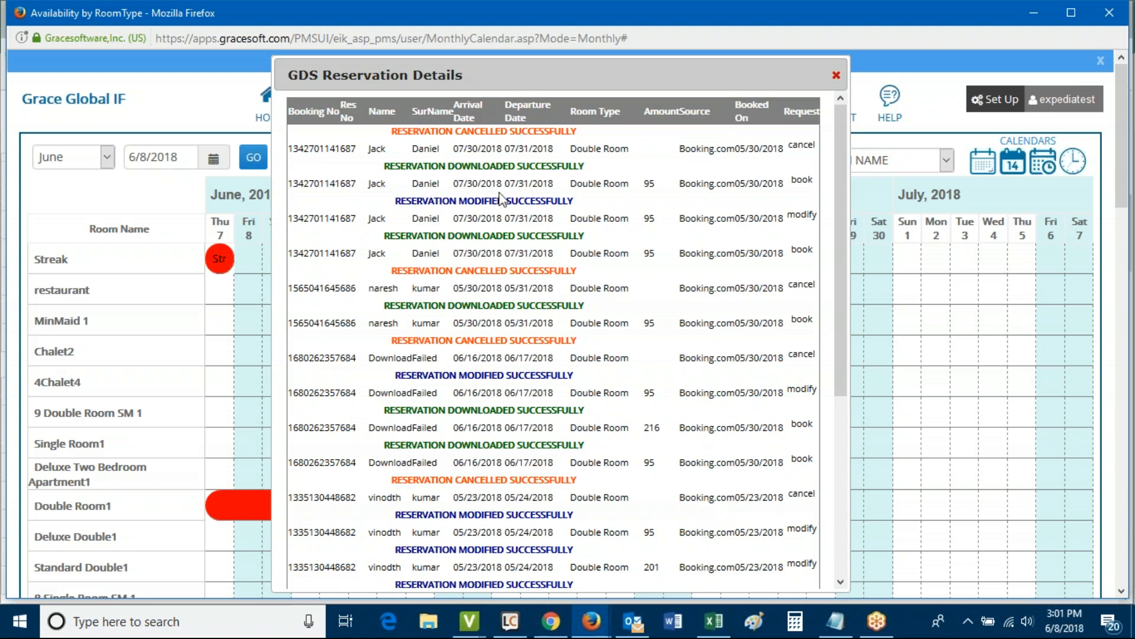
pyautogui.click(835, 75)
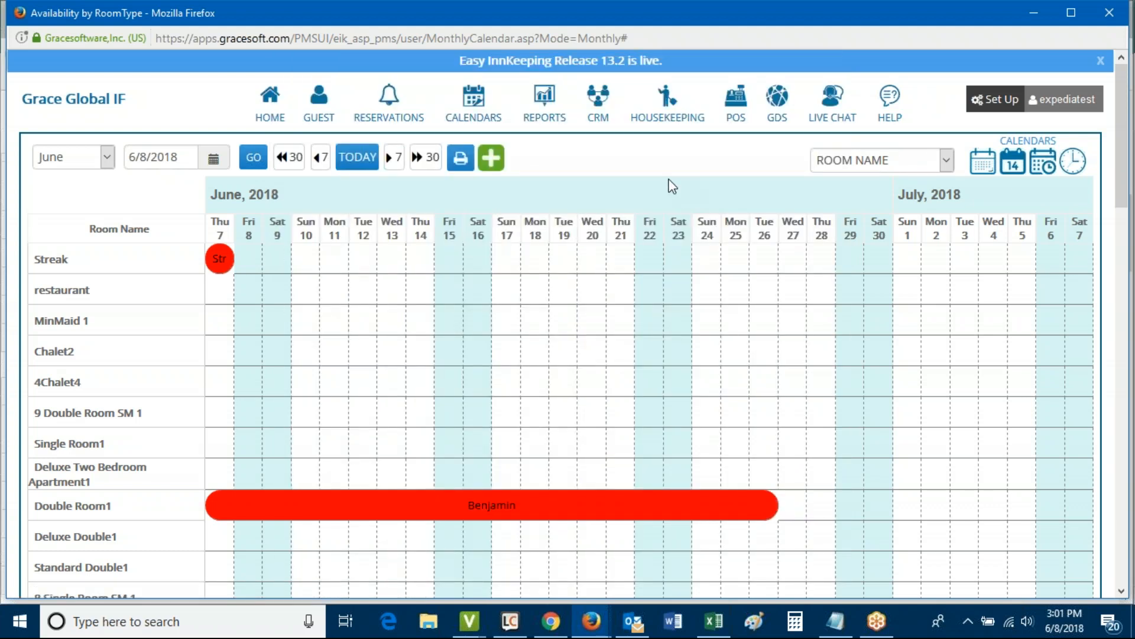
pyautogui.click(834, 109)
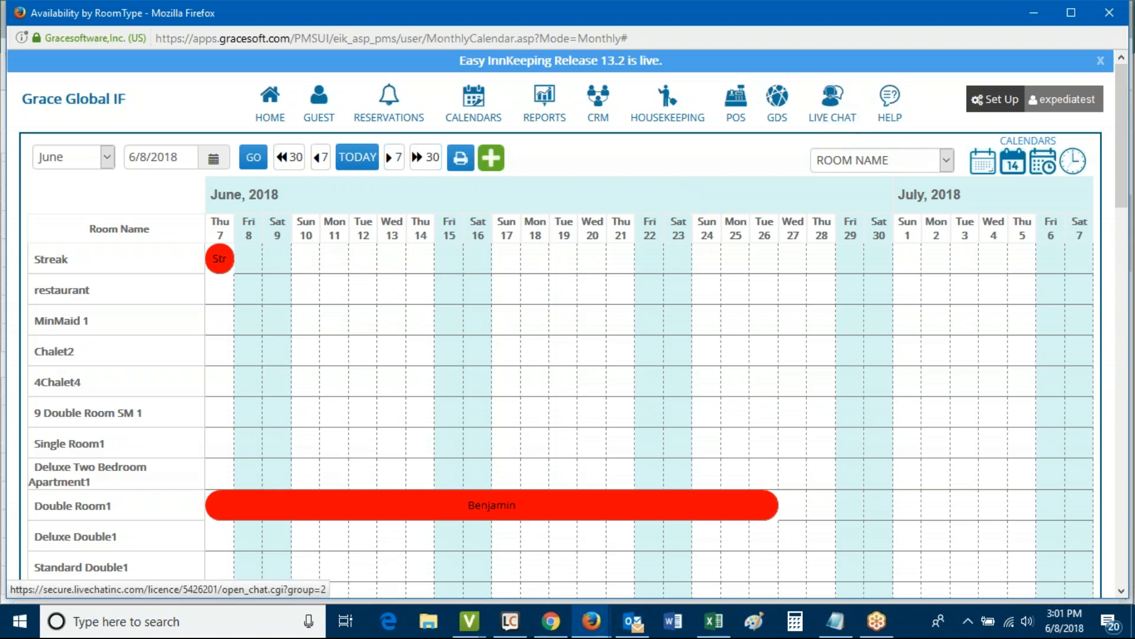
pyautogui.click(827, 26)
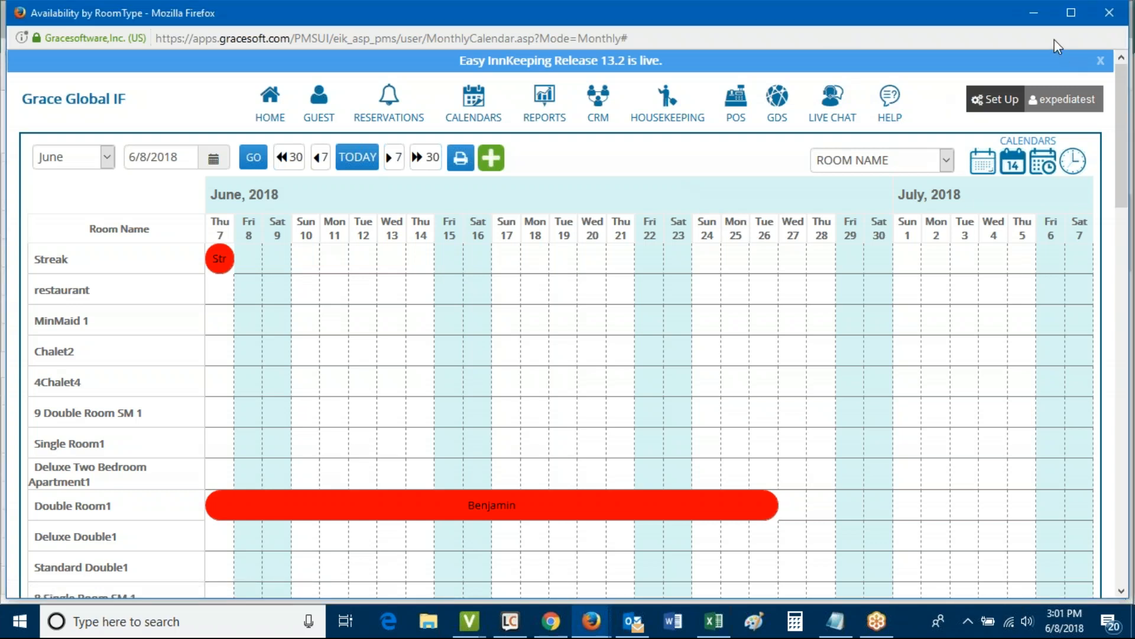